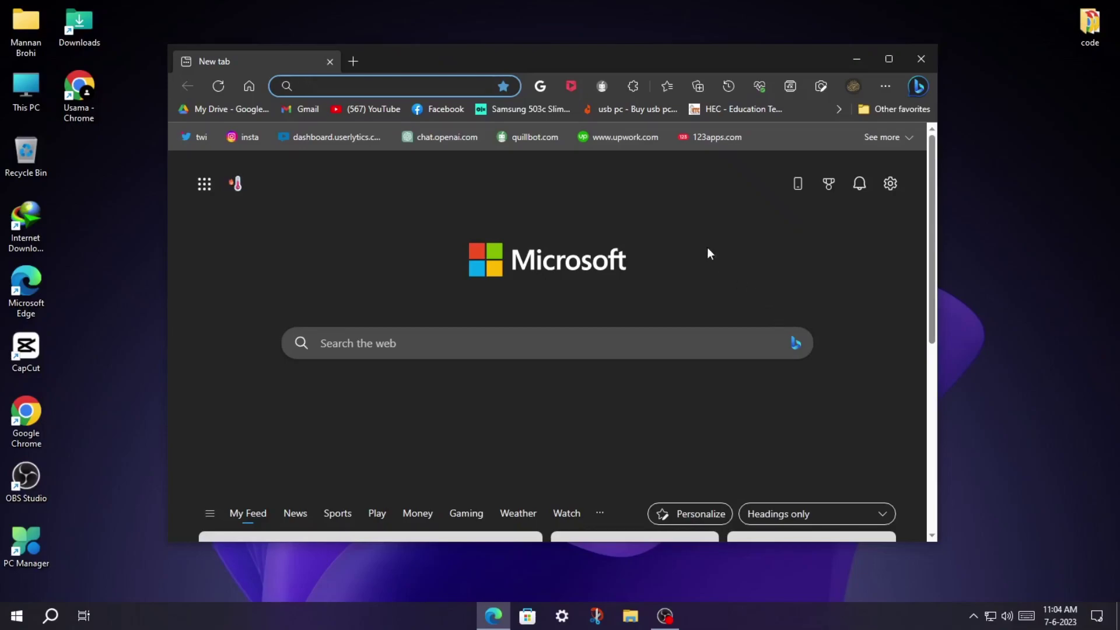
# Check the Microsoft Edge version information from the browser menu.
pyautogui.click(882, 88)
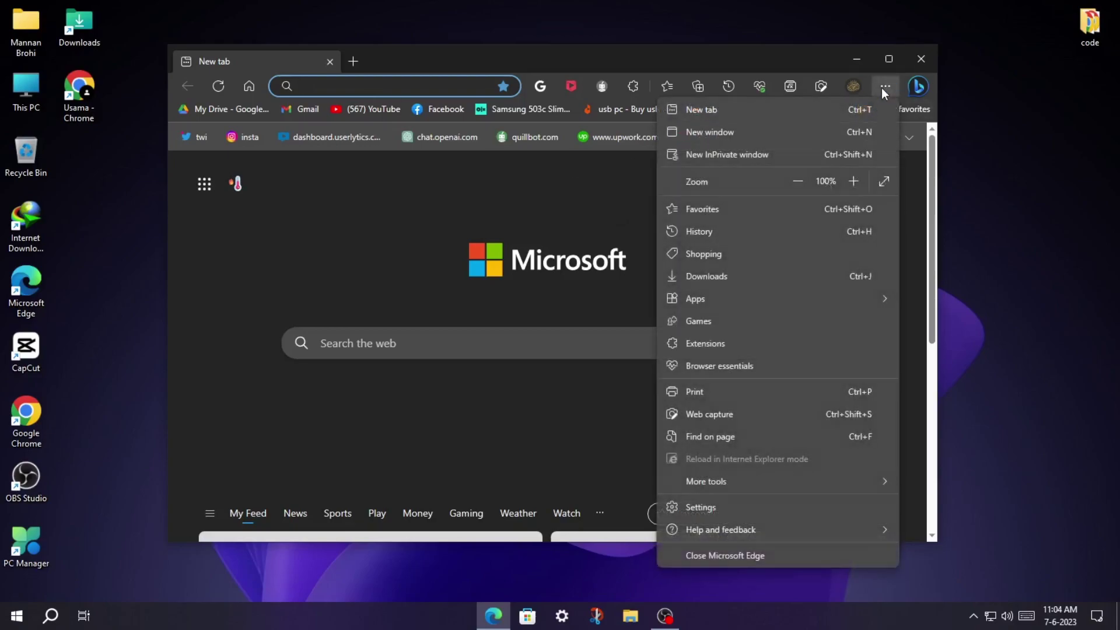
pyautogui.moveTo(786, 531)
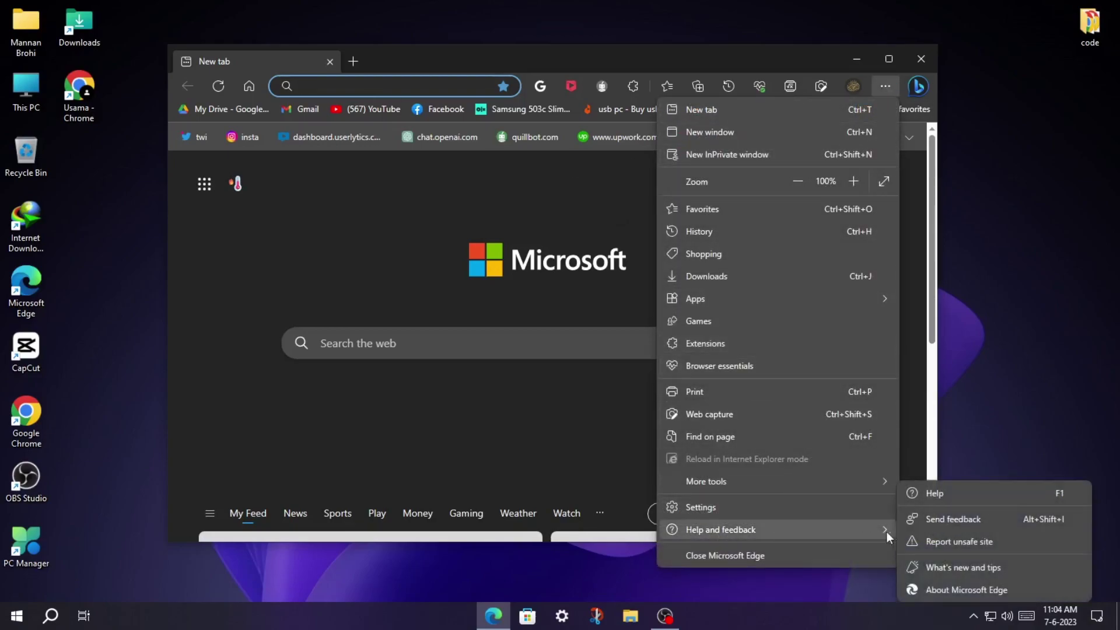
pyautogui.click(940, 588)
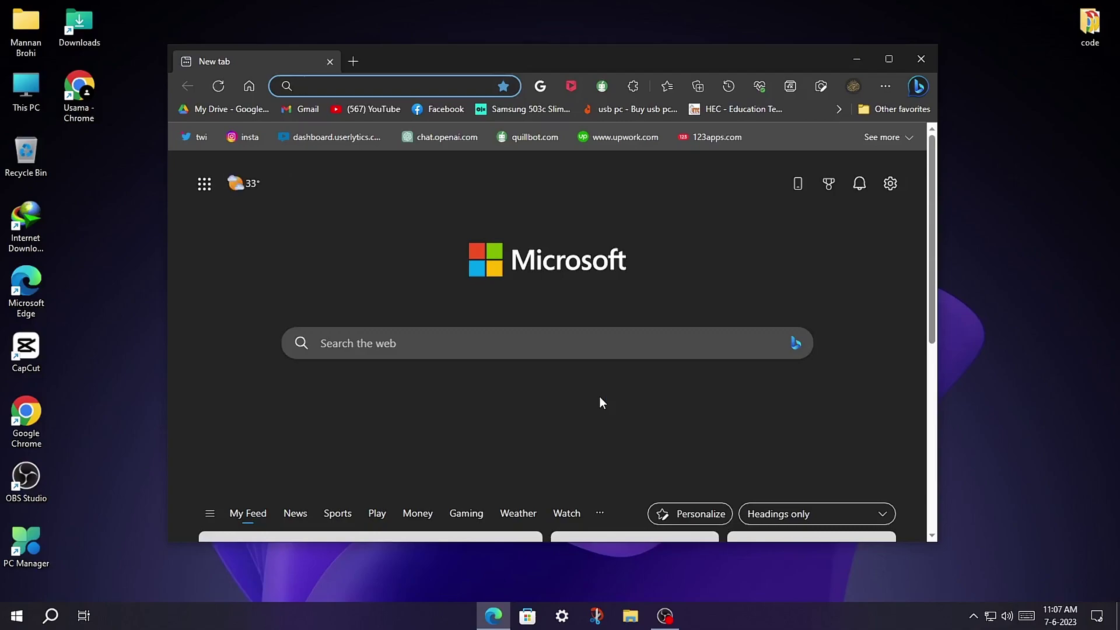
# Load edge://flags and filter the experiments list by 'project'.
pyautogui.write('edge')
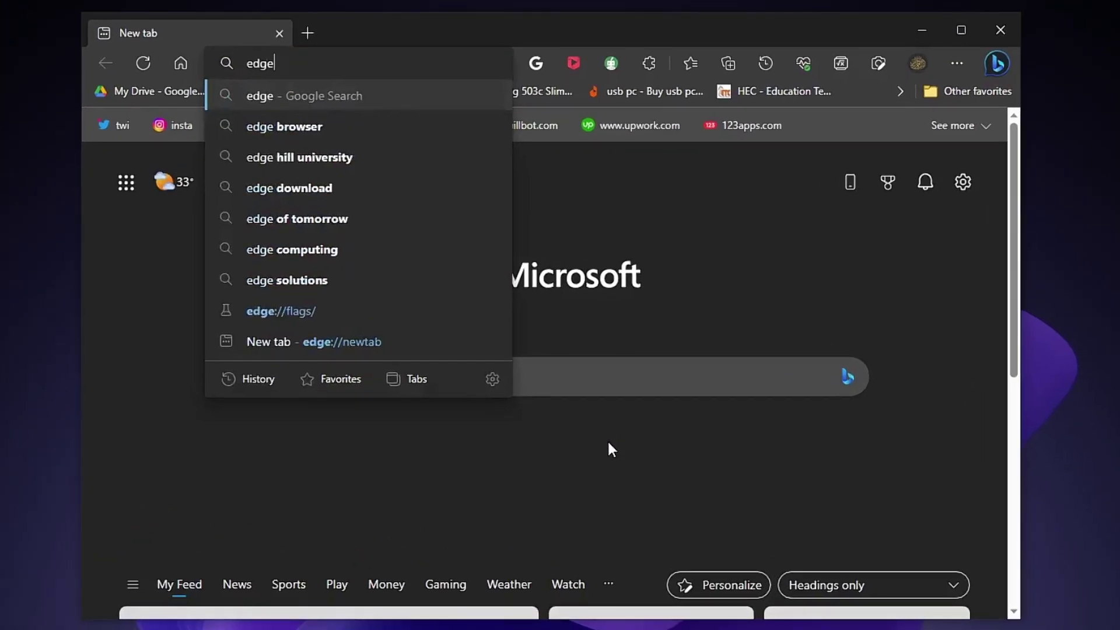
pyautogui.write(':')
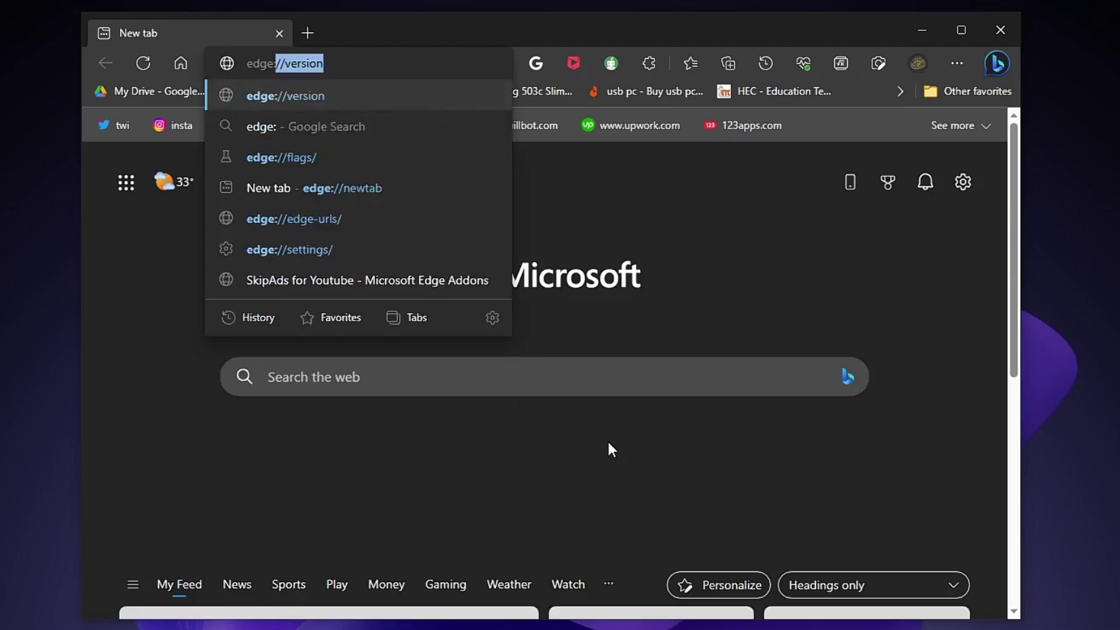
pyautogui.write('//flags')
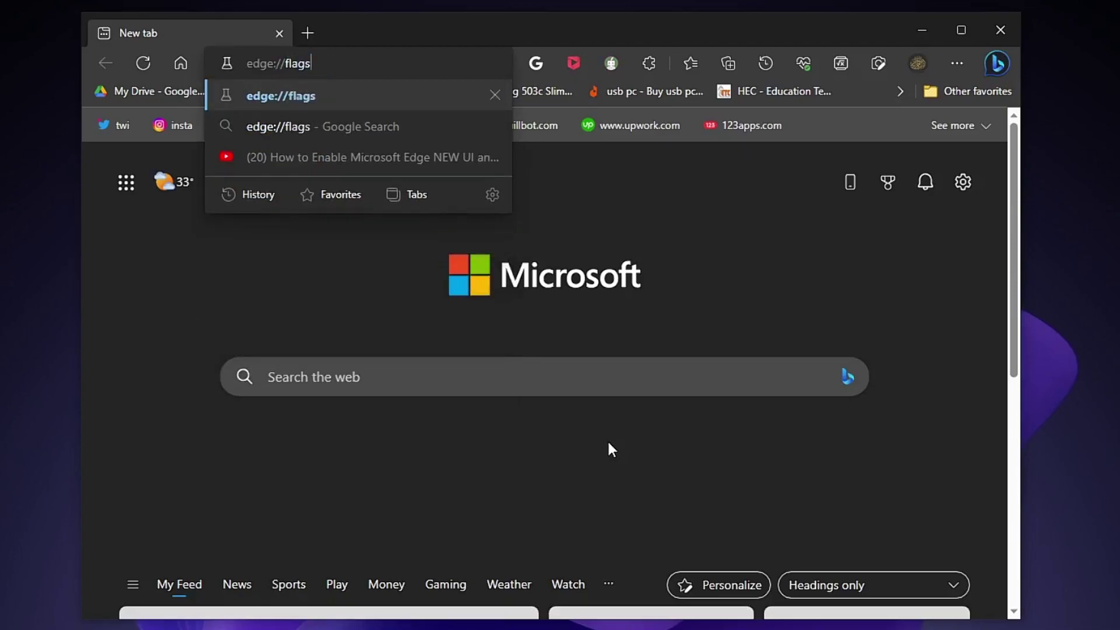
pyautogui.press('Return')
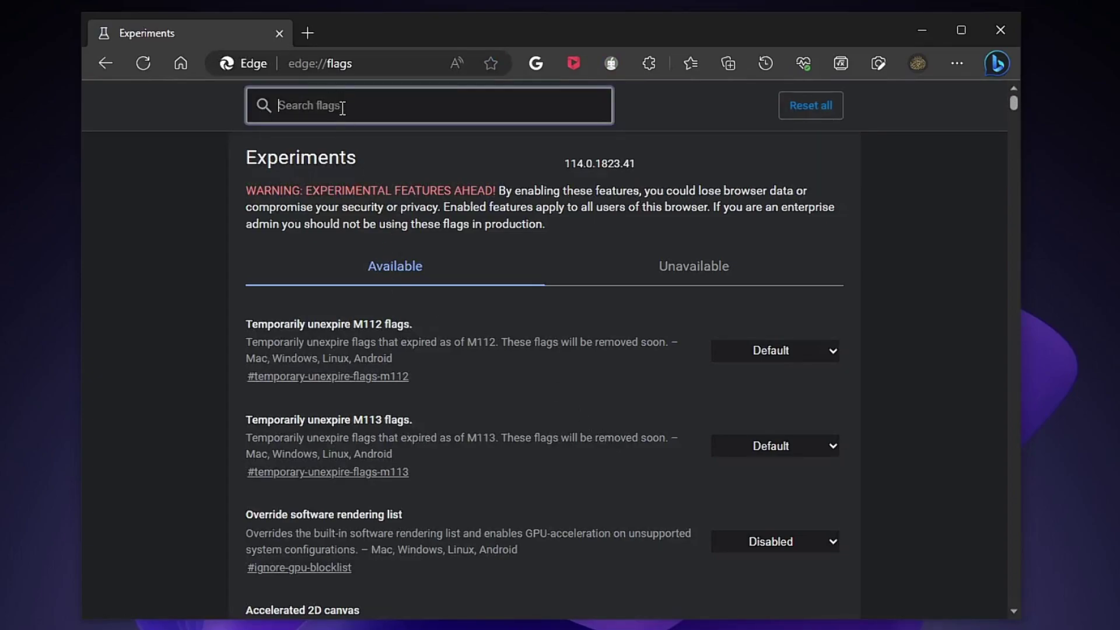
pyautogui.write('pro')
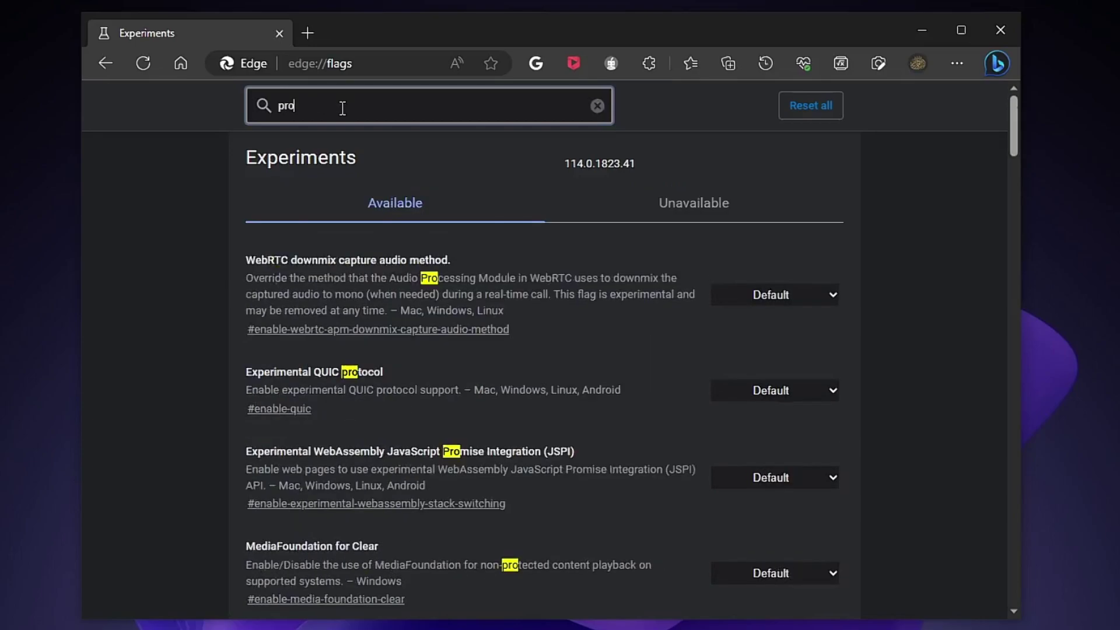
pyautogui.write('ject')
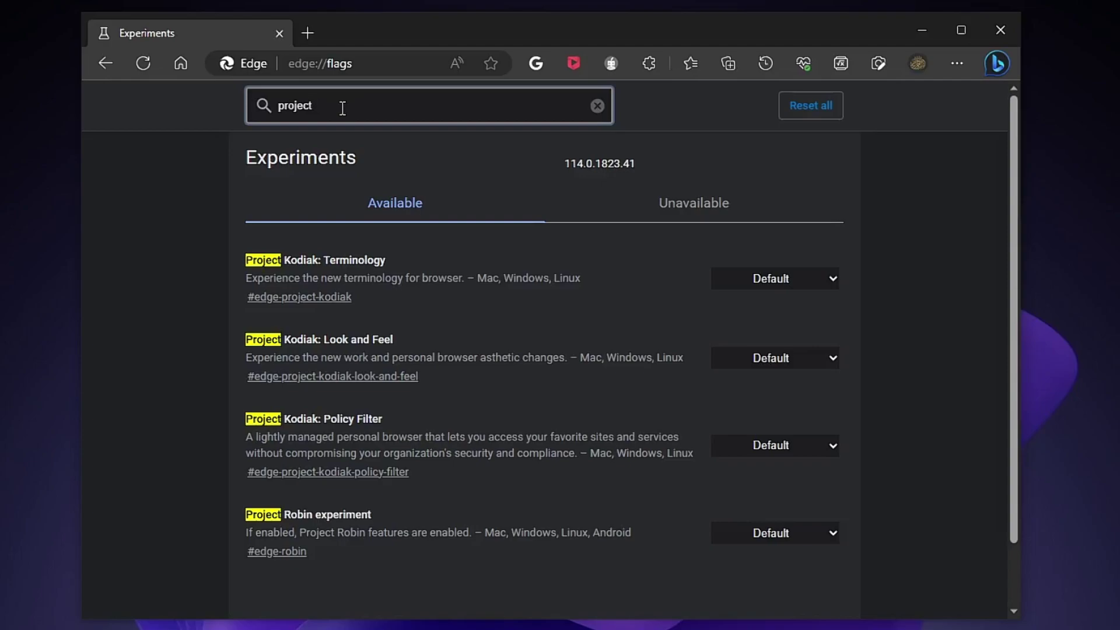
# Search 'project kodi' and enable Project Kodiak: Terminology and Project Kodiak: Look and Feel.
pyautogui.write('kodi')
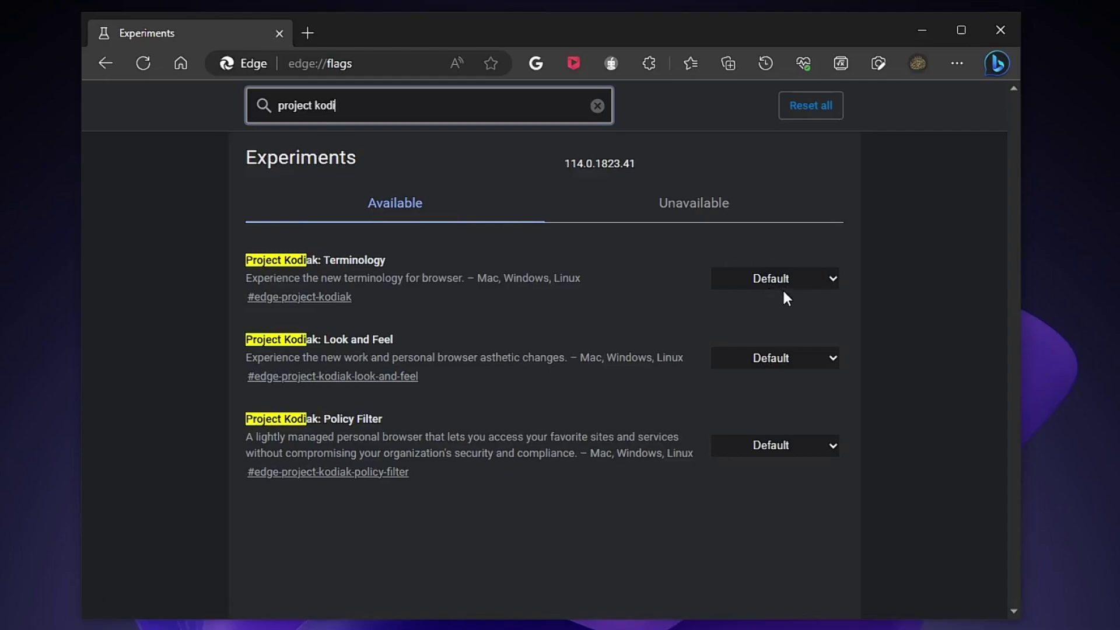
pyautogui.click(799, 301)
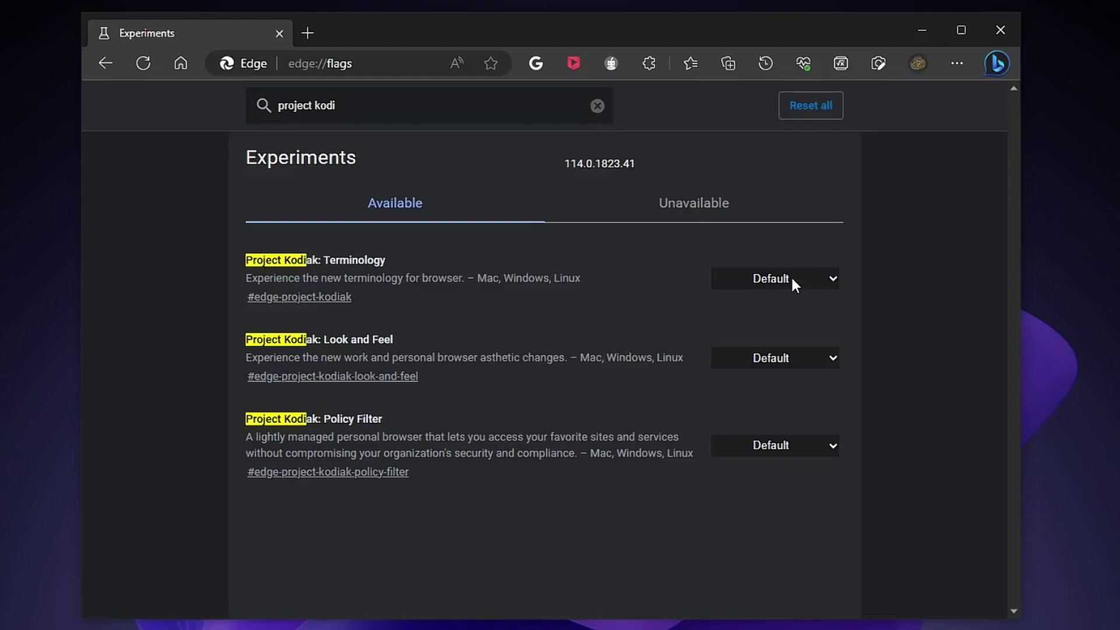
pyautogui.click(793, 280)
pyautogui.click(772, 318)
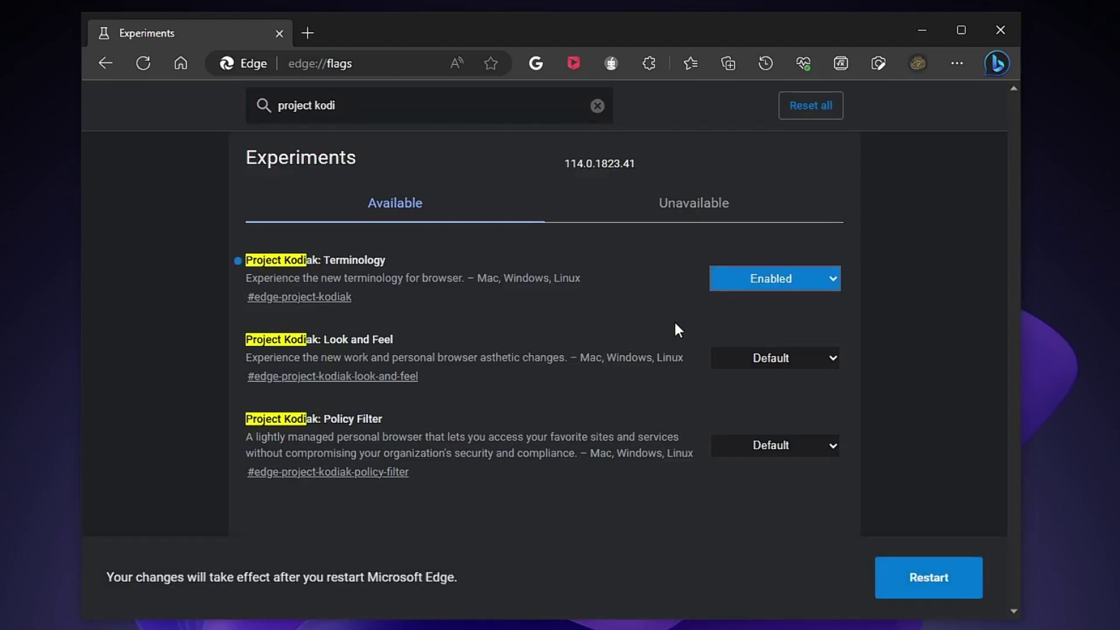
pyautogui.click(758, 358)
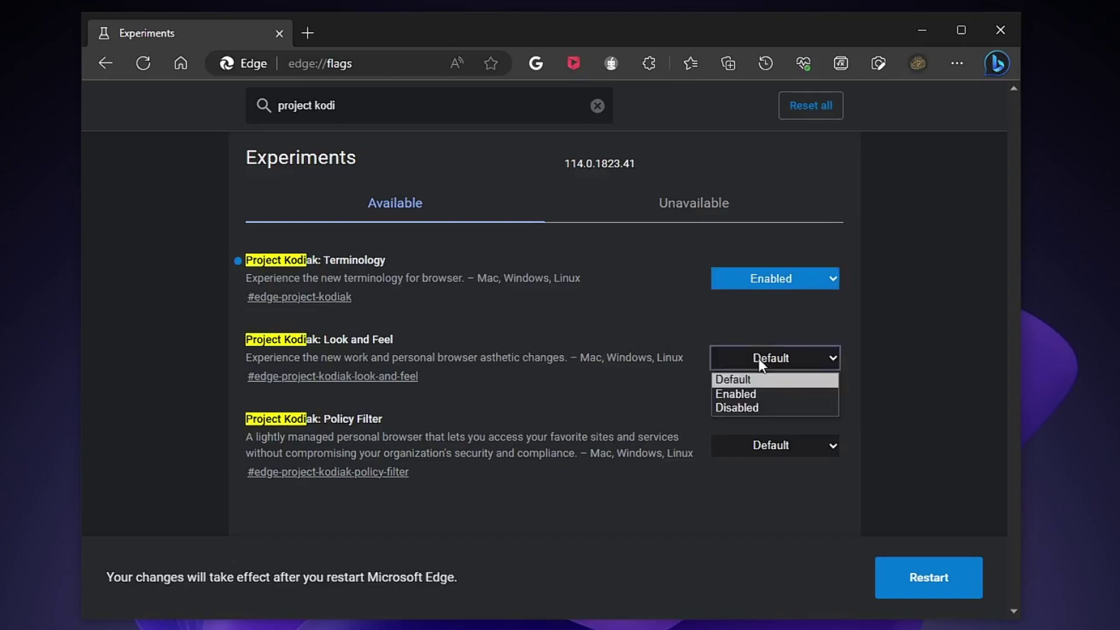
pyautogui.click(759, 394)
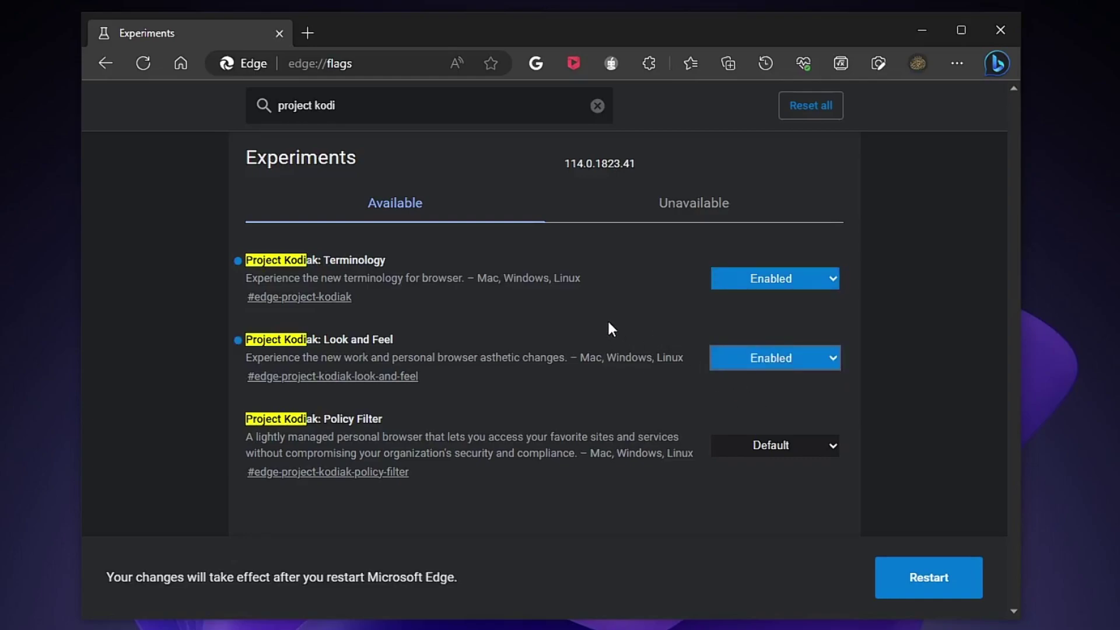
pyautogui.click(344, 107)
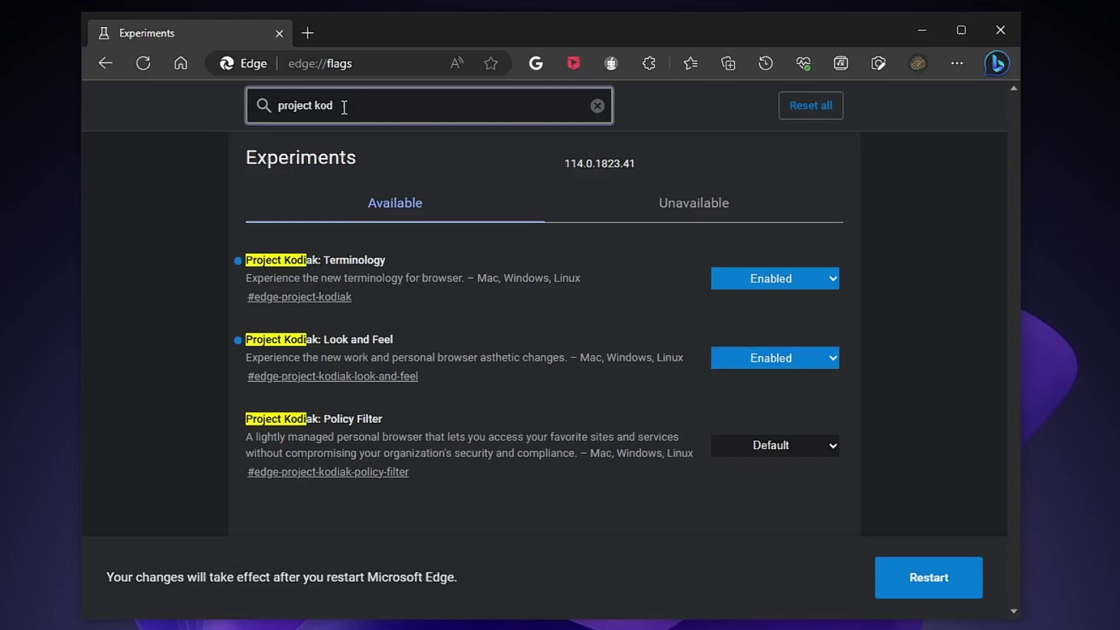
# Search 'microsoft edge spl' and set the Microsoft Edge Split Screen flag to Enabled.
pyautogui.press('BackSpace')
pyautogui.press('BackSpace')
pyautogui.press('BackSpace')
pyautogui.press('BackSpace')
pyautogui.press('BackSpace')
pyautogui.press('BackSpace')
pyautogui.press('BackSpace')
pyautogui.press('BackSpace')
pyautogui.press('BackSpace')
pyautogui.press('BackSpace')
pyautogui.press('BackSpace')
pyautogui.write('mic')
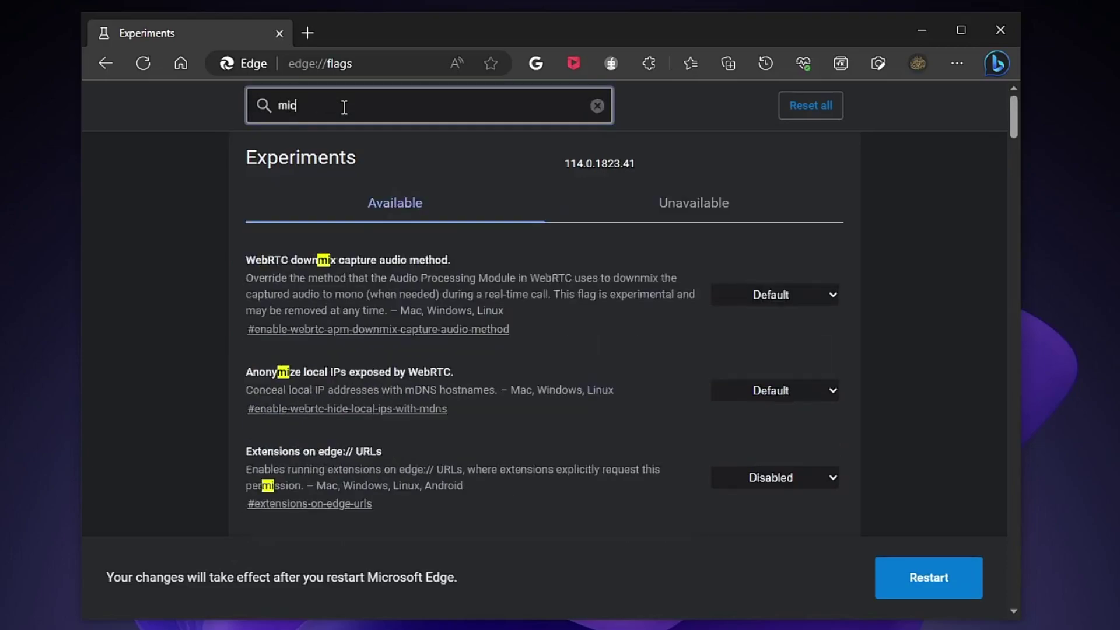
pyautogui.write('rosoft ')
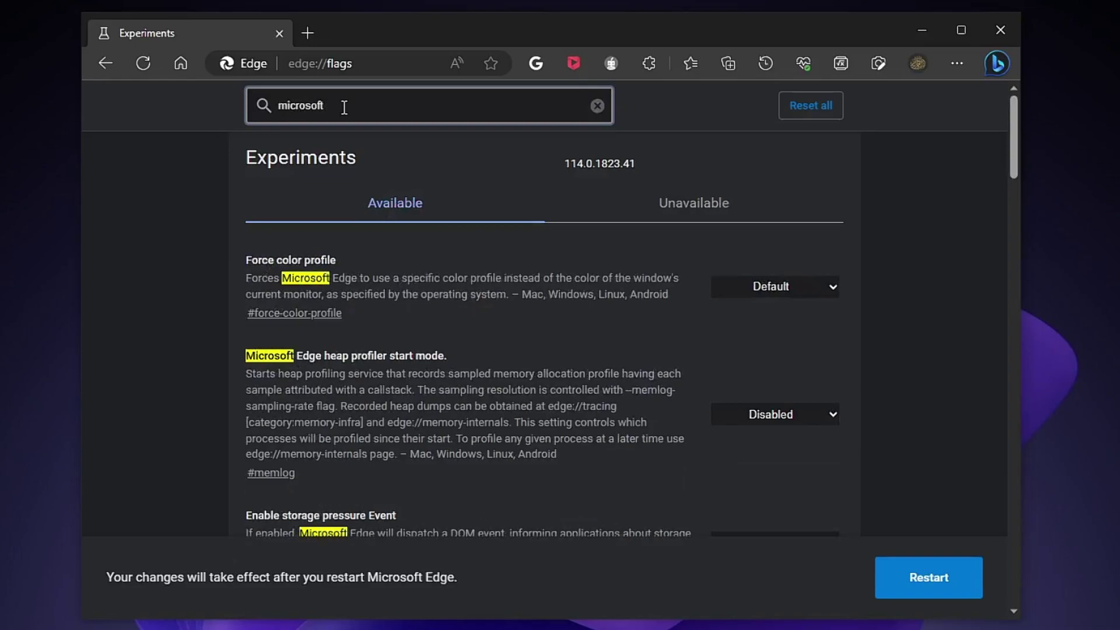
pyautogui.write('sp')
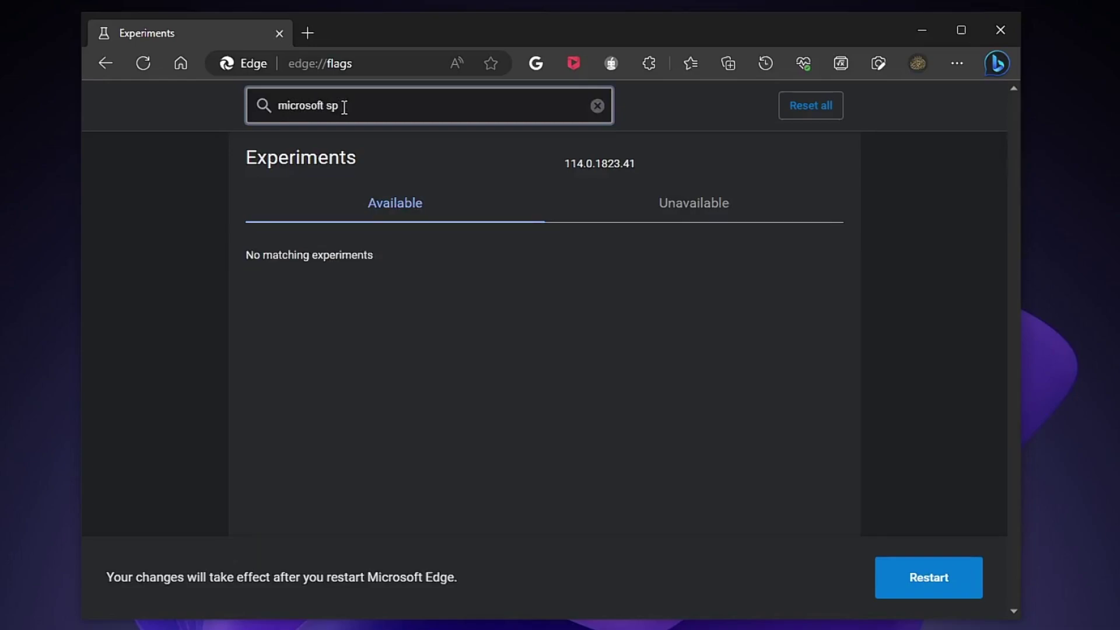
pyautogui.press('BackSpace')
pyautogui.press('BackSpace')
pyautogui.write('ed')
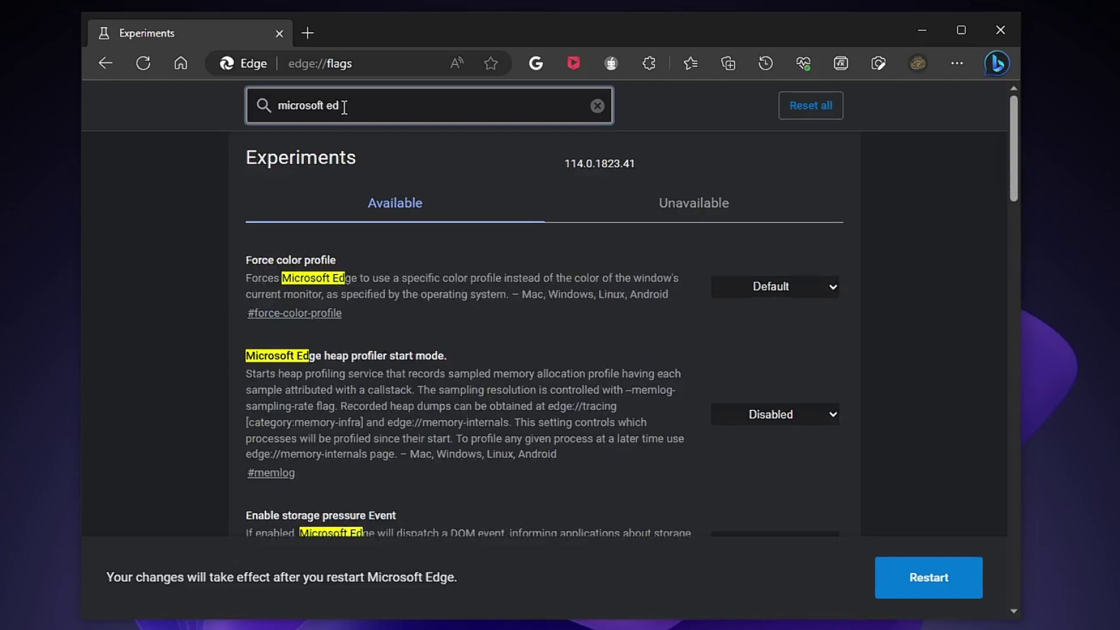
pyautogui.write('ge spl')
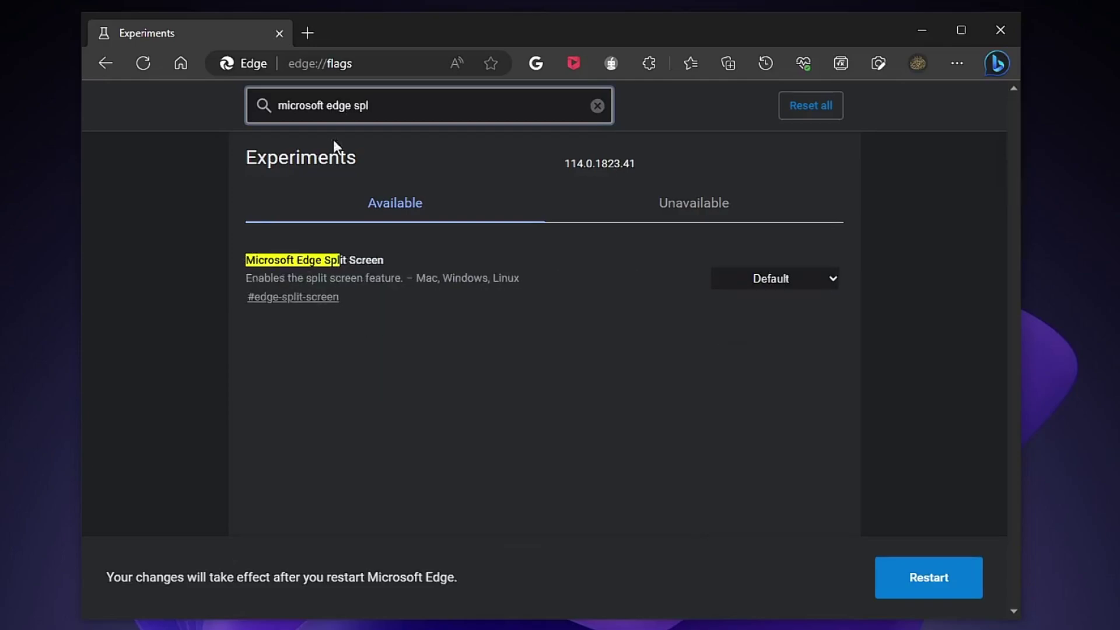
pyautogui.click(788, 278)
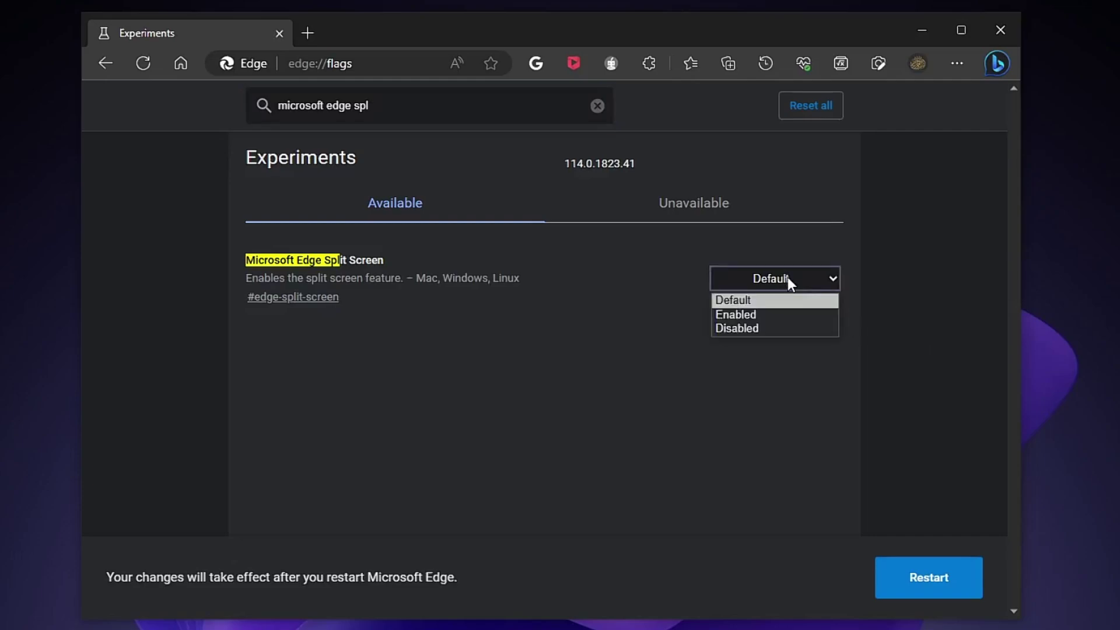
pyautogui.click(768, 315)
pyautogui.click(414, 111)
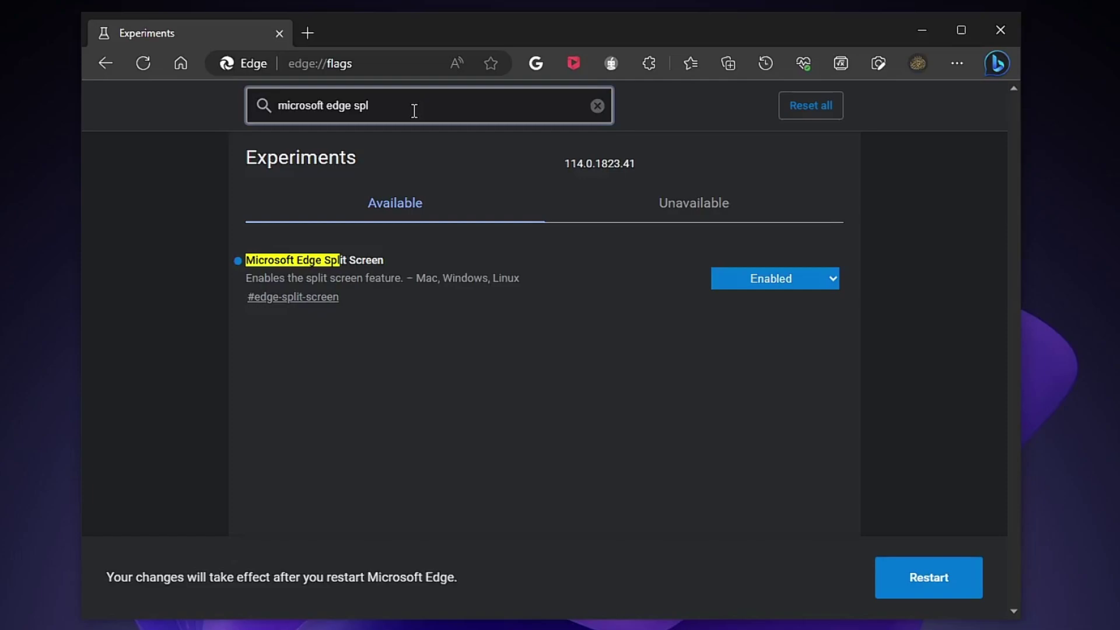
# Search 'microsoft edge rounded' and set Microsoft Edge rounded corners to Enabled.
pyautogui.press('BackSpace')
pyautogui.press('BackSpace')
pyautogui.press('BackSpace')
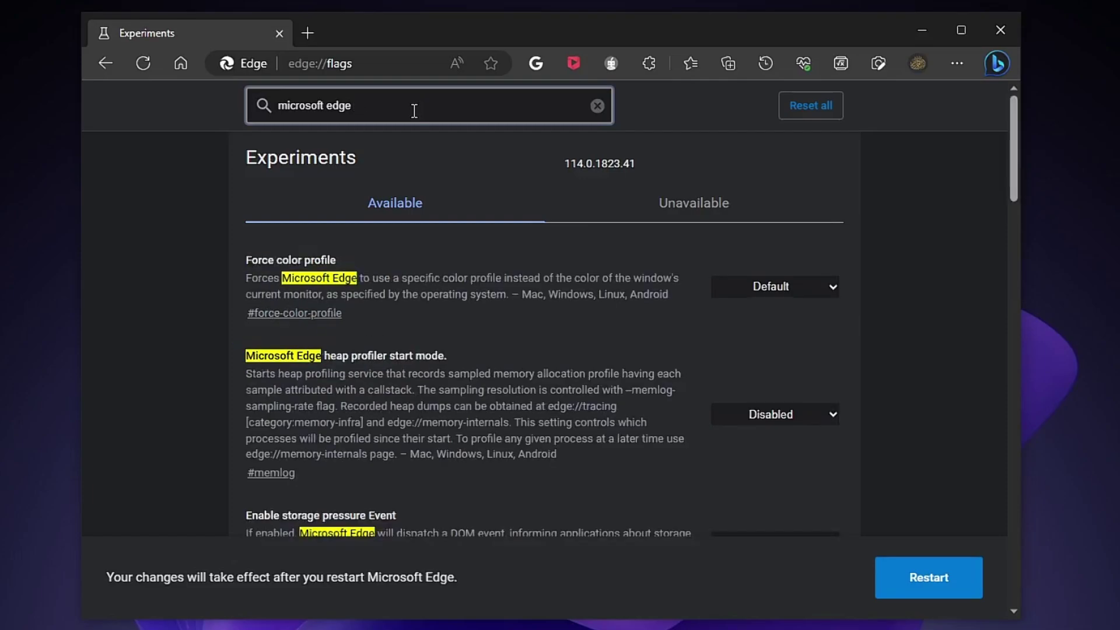
pyautogui.write('rounded')
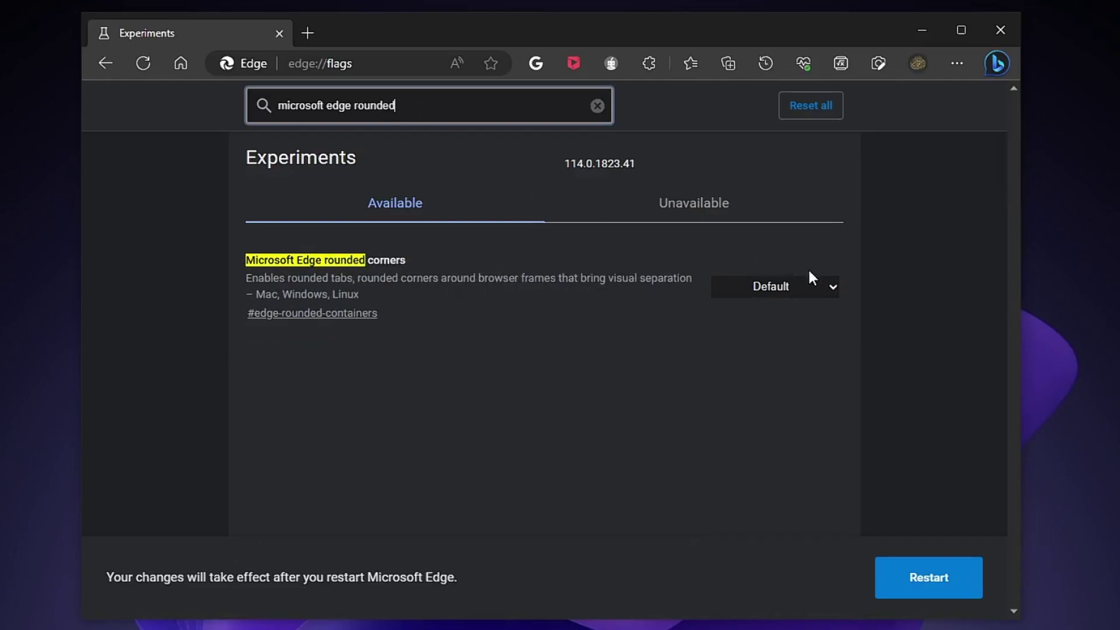
pyautogui.click(811, 287)
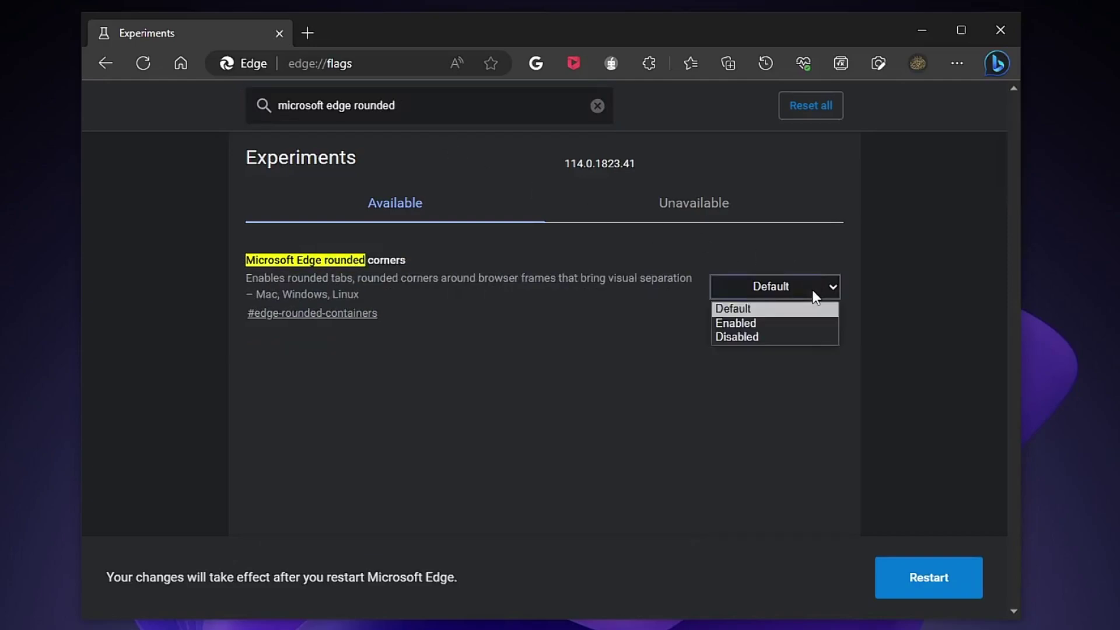
pyautogui.click(804, 323)
pyautogui.click(435, 105)
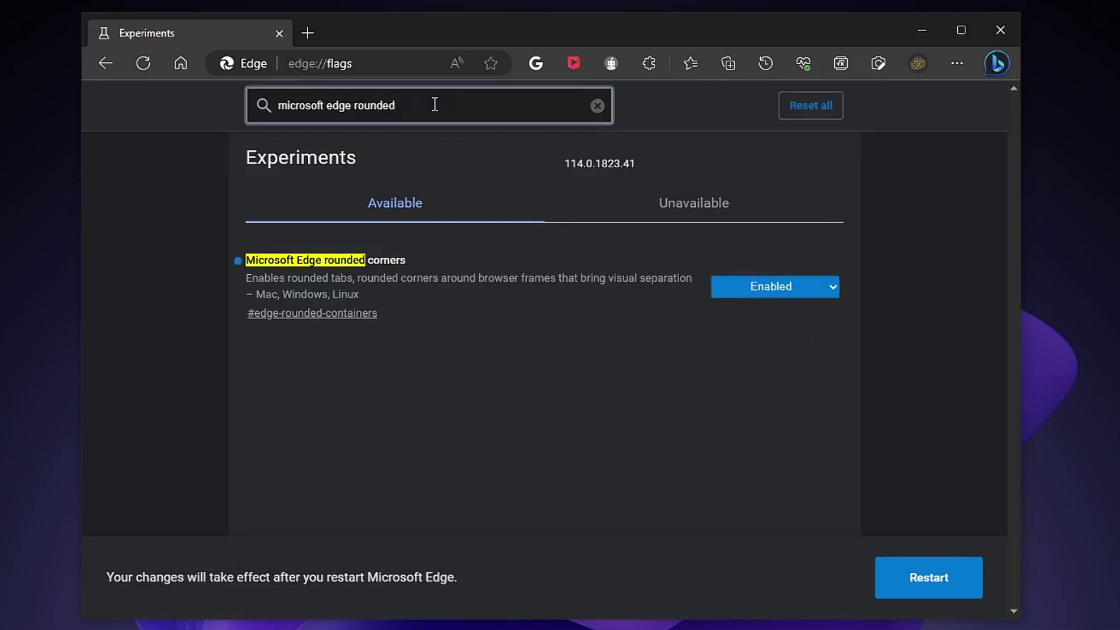
pyautogui.press('BackSpace')
pyautogui.press('BackSpace')
pyautogui.press('BackSpace')
pyautogui.press('BackSpace')
pyautogui.press('BackSpace')
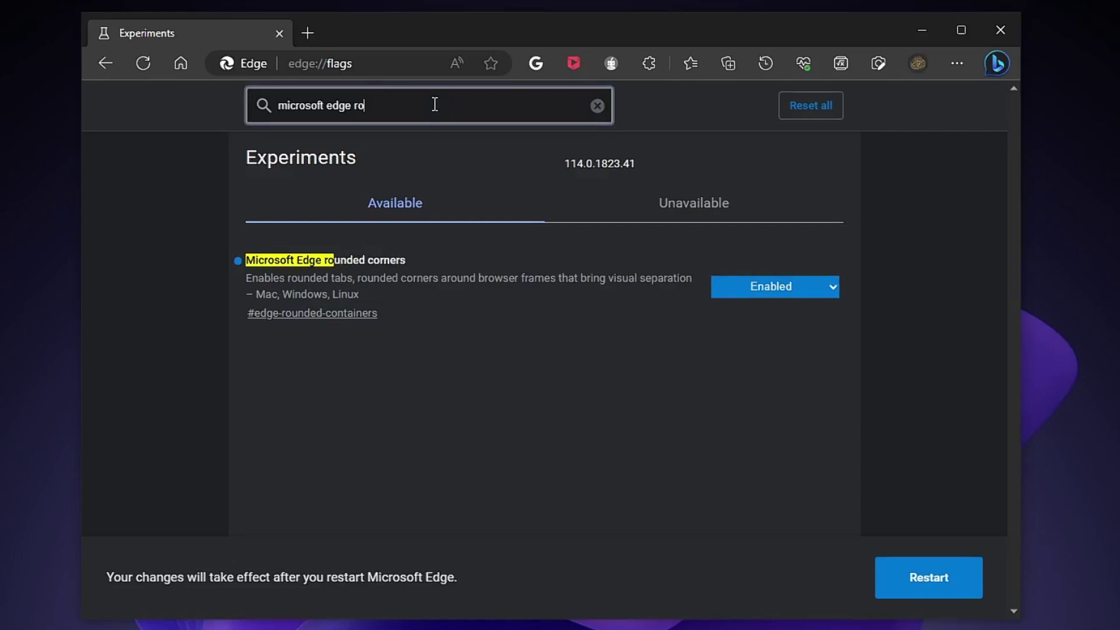
pyautogui.press('BackSpace')
pyautogui.press('BackSpace')
# Search 'microsoft edge basic' and enable the basic title bar & tool bar flag.
pyautogui.write('b')
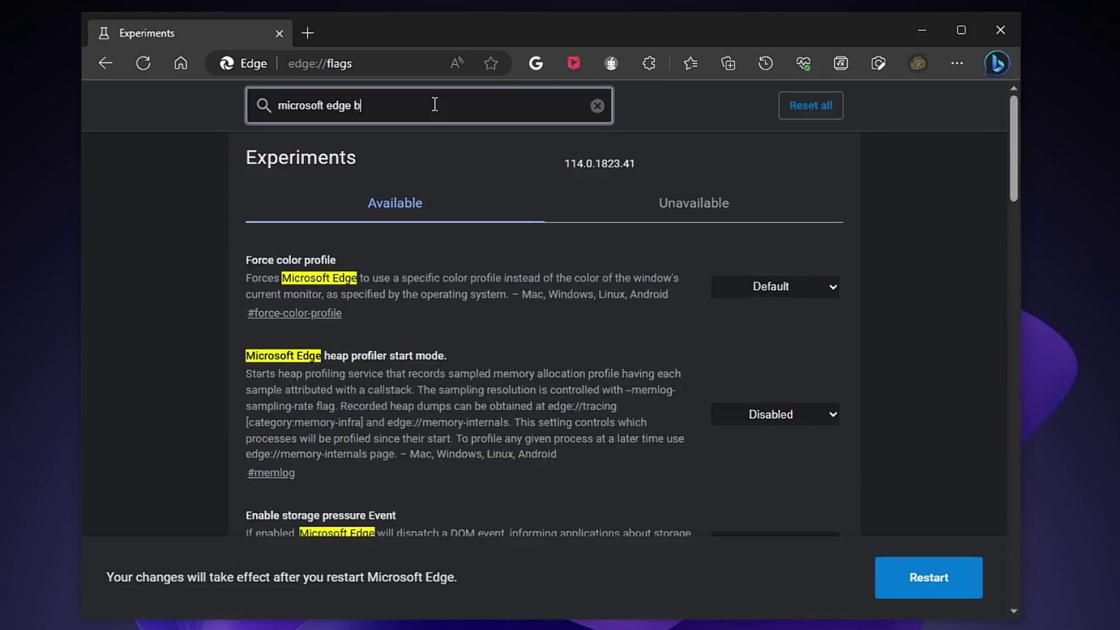
pyautogui.write('asic')
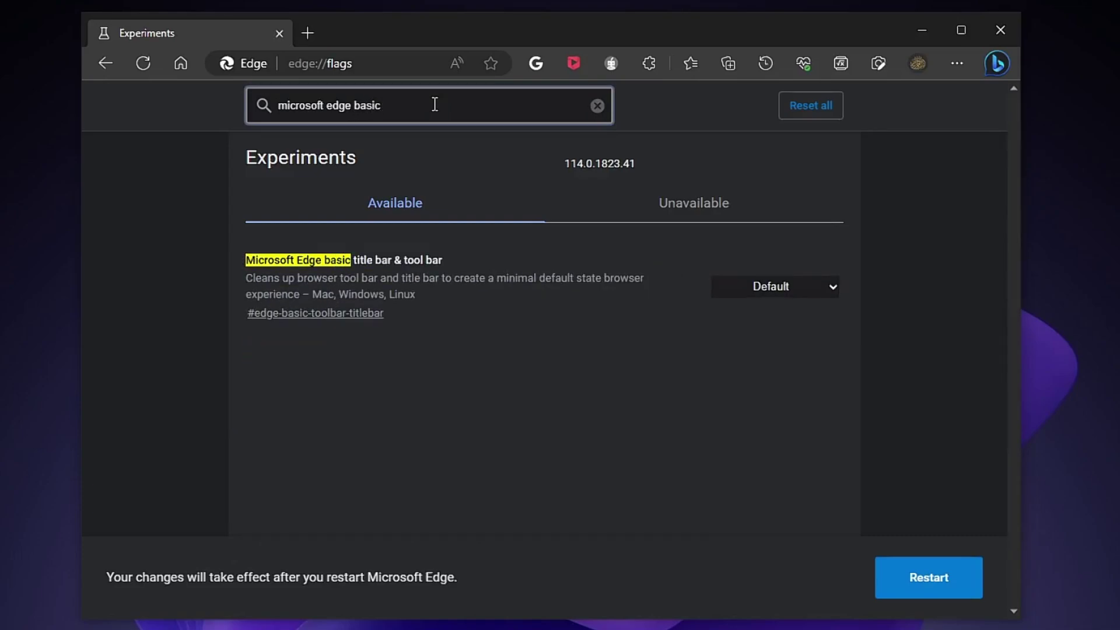
pyautogui.click(799, 280)
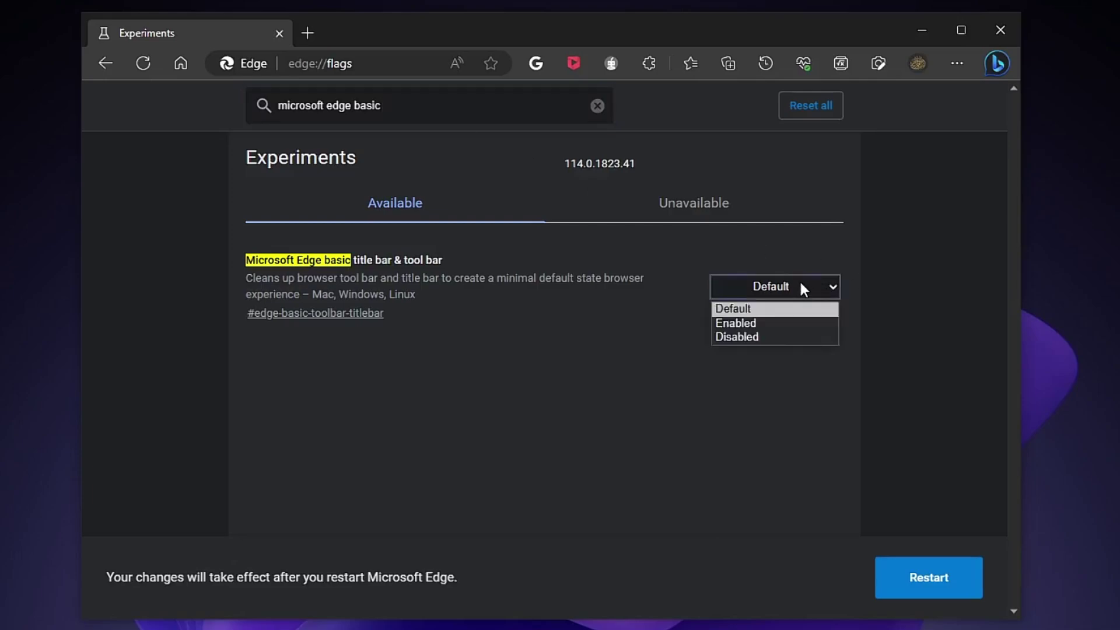
pyautogui.click(782, 323)
pyautogui.click(426, 108)
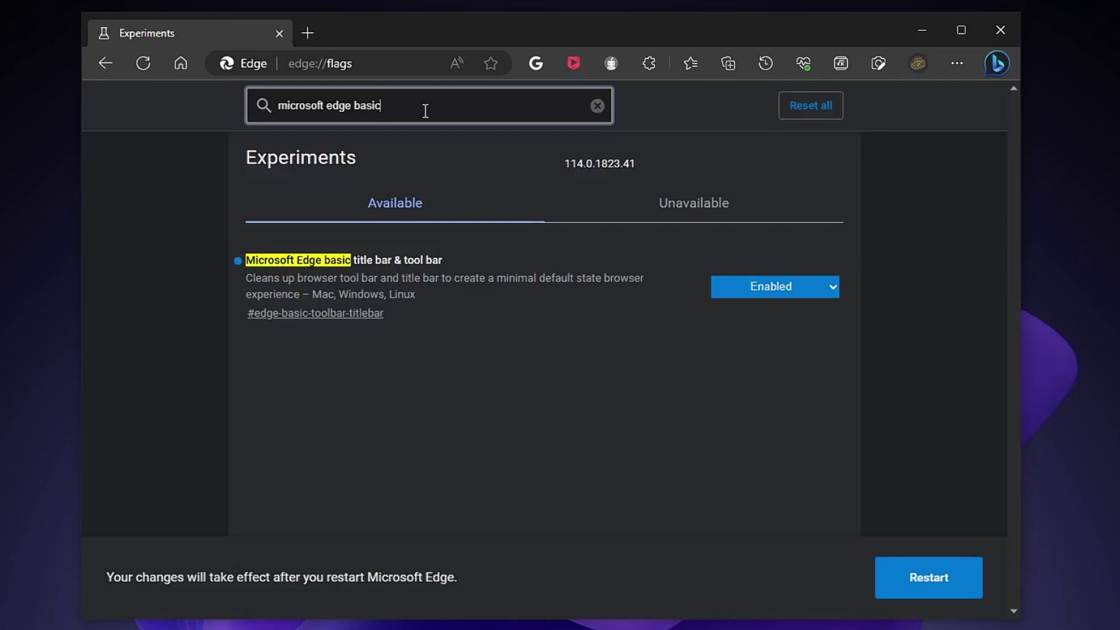
# Search 'microsoft edge profi' and enable the profile icon in title bar flag.
pyautogui.press('BackSpace')
pyautogui.press('BackSpace')
pyautogui.press('BackSpace')
pyautogui.press('BackSpace')
pyautogui.press('BackSpace')
pyautogui.write('profi')
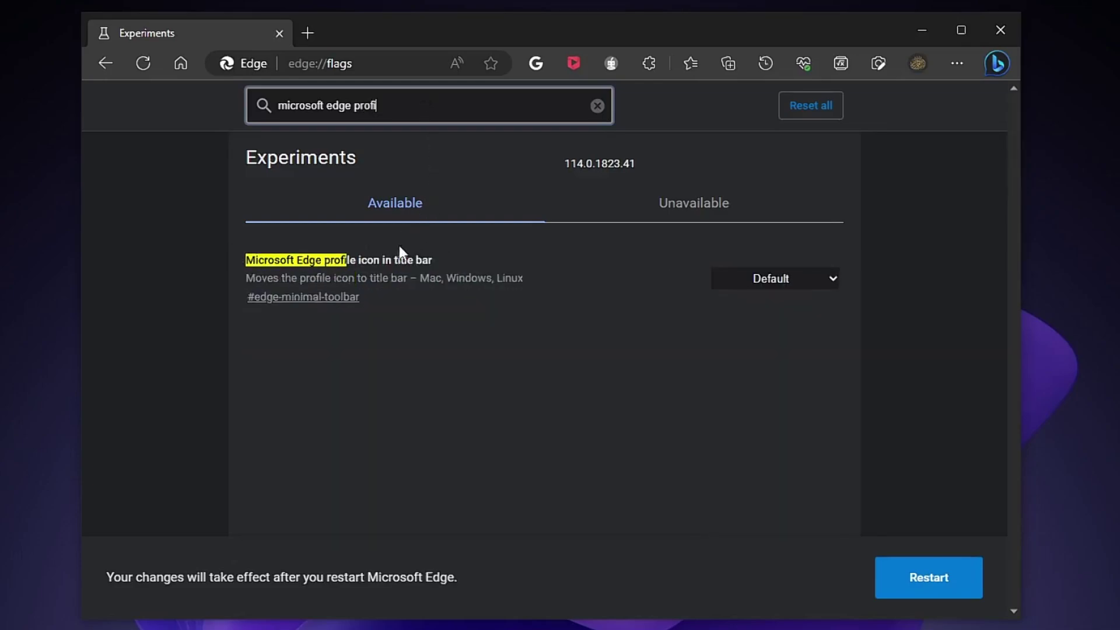
pyautogui.click(825, 278)
pyautogui.click(761, 313)
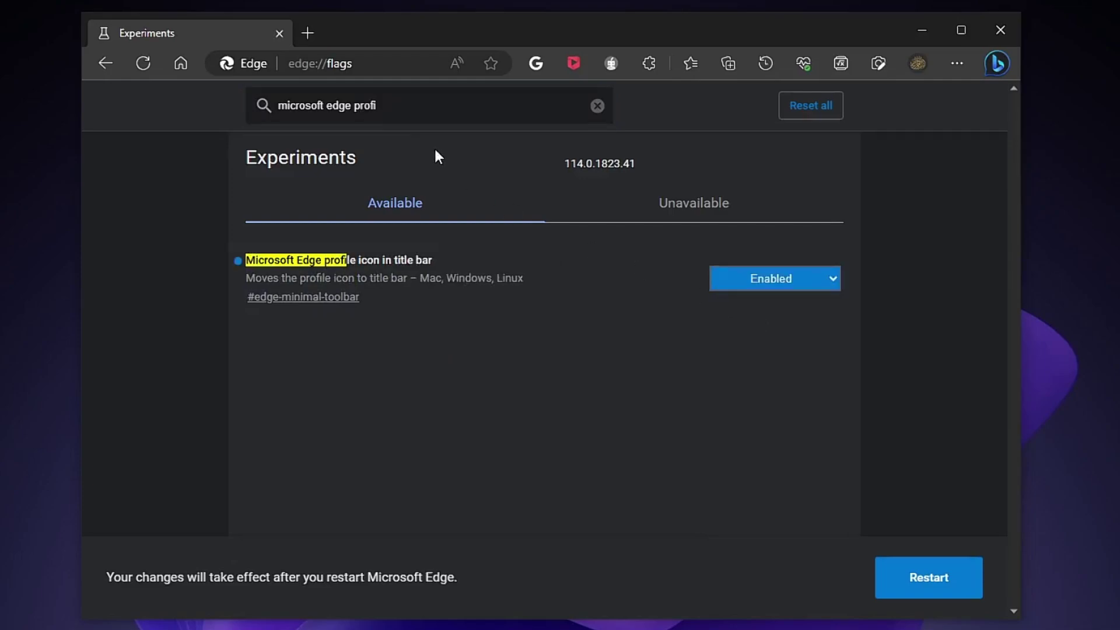
pyautogui.click(409, 102)
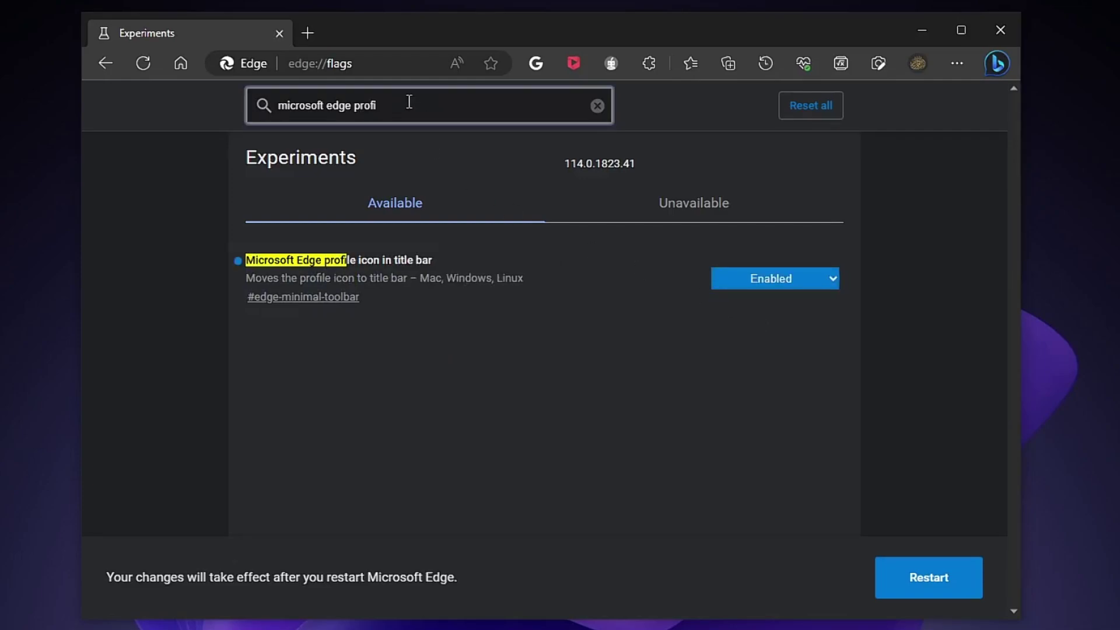
pyautogui.press('BackSpace')
pyautogui.press('BackSpace')
pyautogui.press('BackSpace')
pyautogui.press('BackSpace')
pyautogui.press('BackSpace')
pyautogui.press('BackSpace')
pyautogui.press('BackSpace')
pyautogui.press('BackSpace')
pyautogui.press('BackSpace')
pyautogui.press('BackSpace')
pyautogui.press('BackSpace')
pyautogui.press('BackSpace')
pyautogui.press('BackSpace')
pyautogui.press('BackSpace')
pyautogui.press('BackSpace')
pyautogui.press('BackSpace')
pyautogui.press('BackSpace')
pyautogui.press('BackSpace')
pyautogui.press('BackSpace')
pyautogui.press('BackSpace')
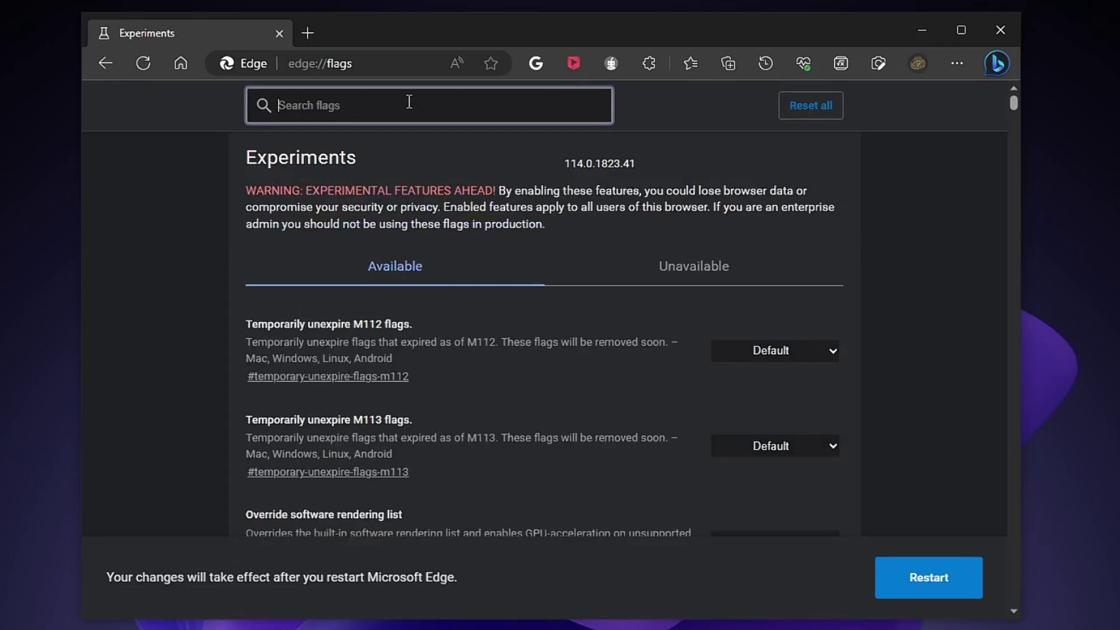
# Enable Make Rounded Tabs feature available, then search 'rounded' to confirm both rounded flags.
pyautogui.write('make ')
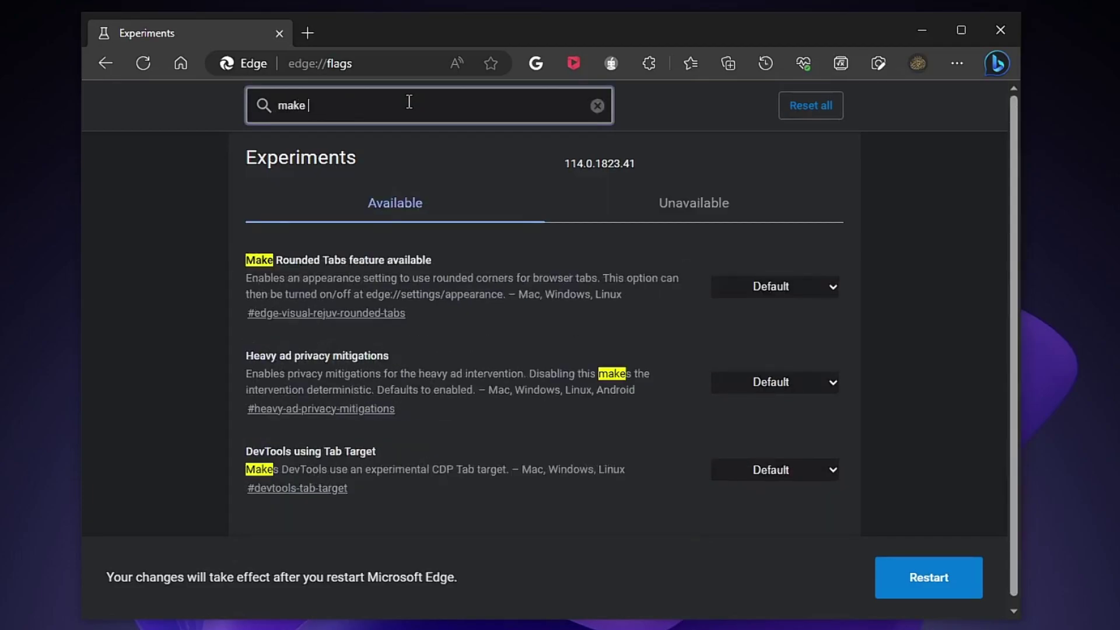
pyautogui.write('roun')
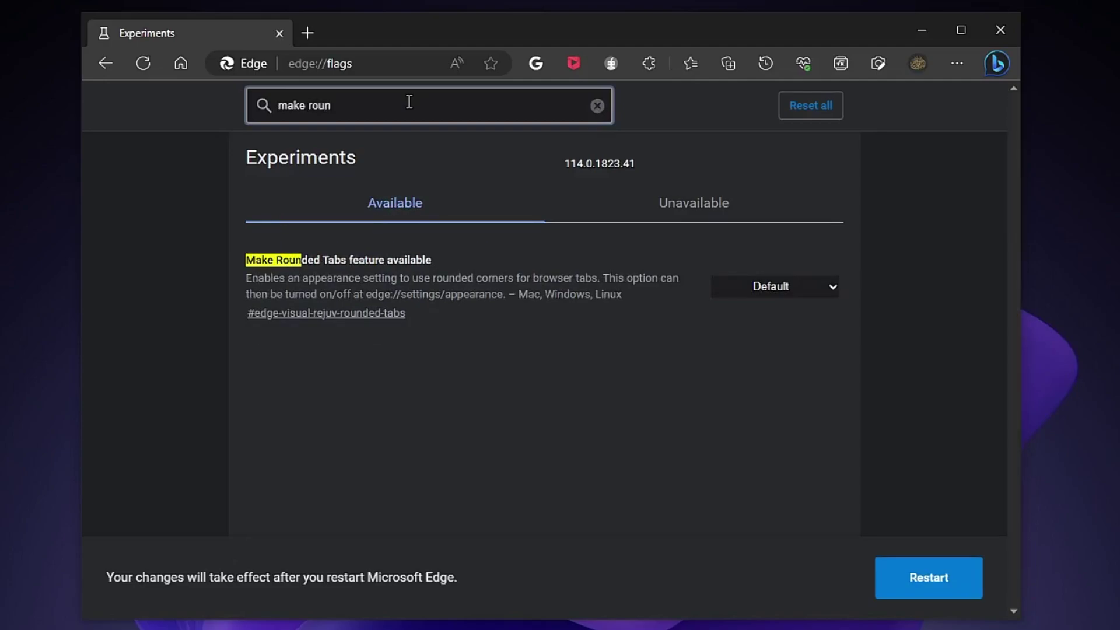
pyautogui.click(768, 284)
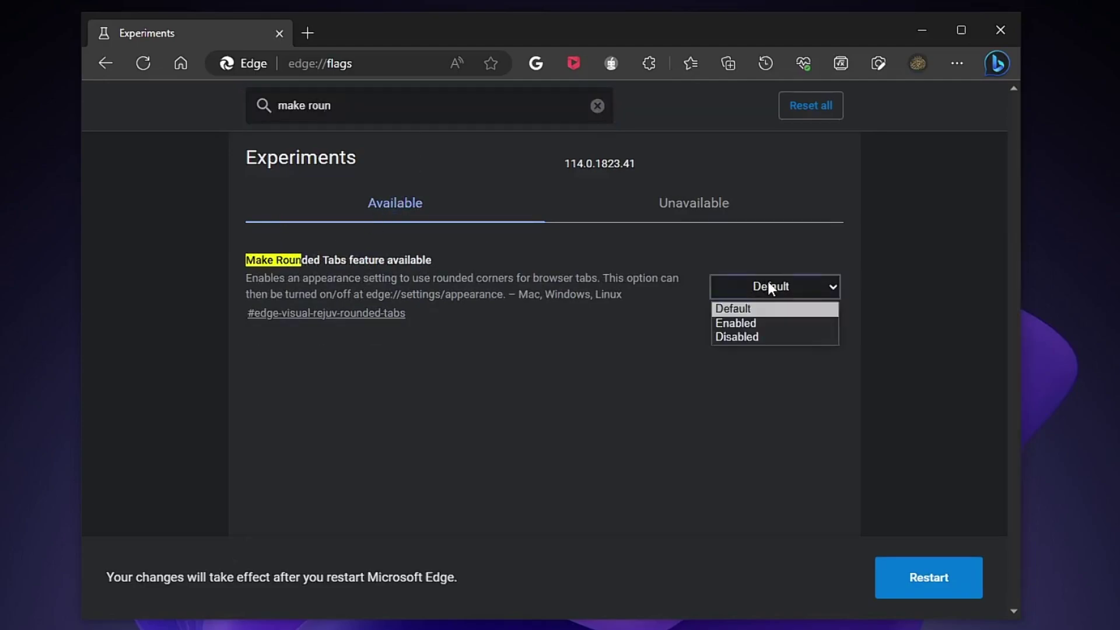
pyautogui.click(751, 325)
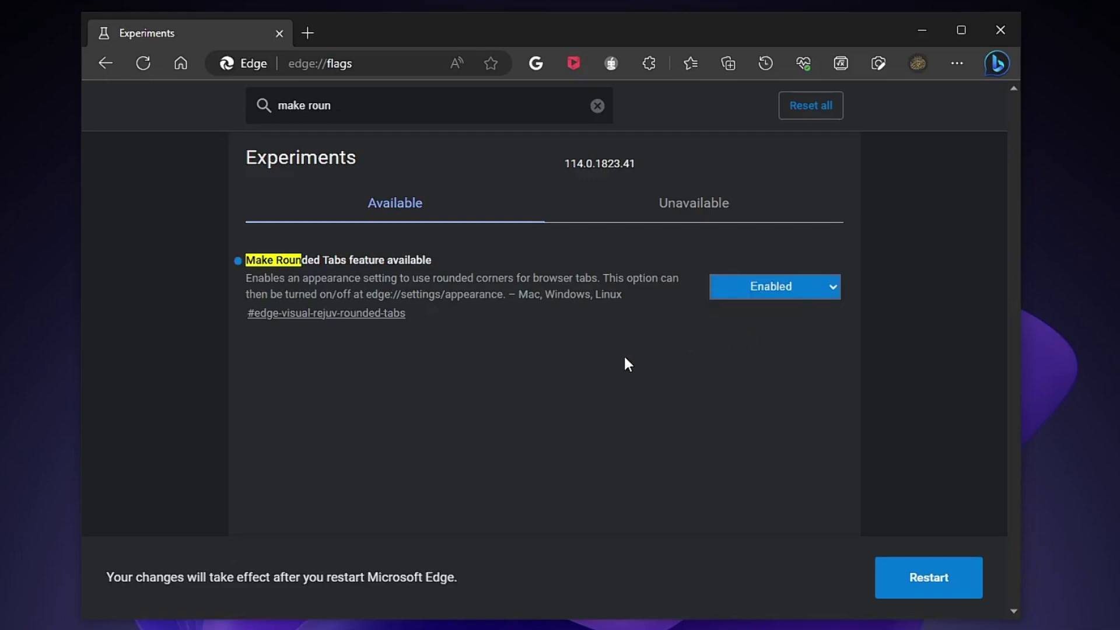
pyautogui.click(400, 114)
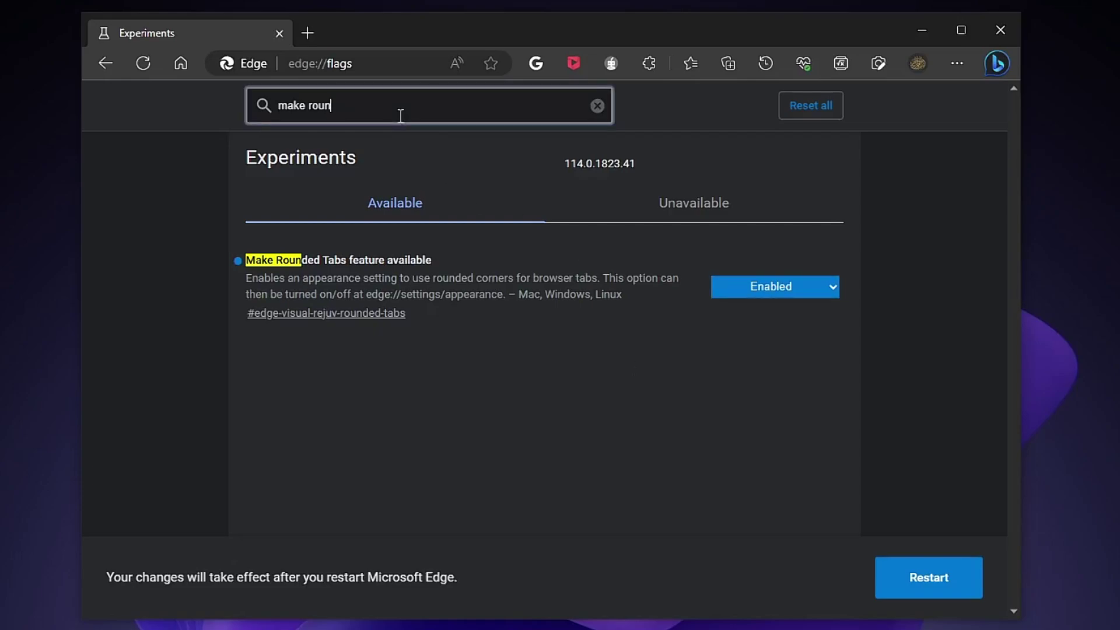
pyautogui.press('BackSpace')
pyautogui.press('BackSpace')
pyautogui.press('BackSpace')
pyautogui.press('BackSpace')
pyautogui.press('BackSpace')
pyautogui.press('BackSpace')
pyautogui.press('BackSpace')
pyautogui.press('BackSpace')
pyautogui.press('BackSpace')
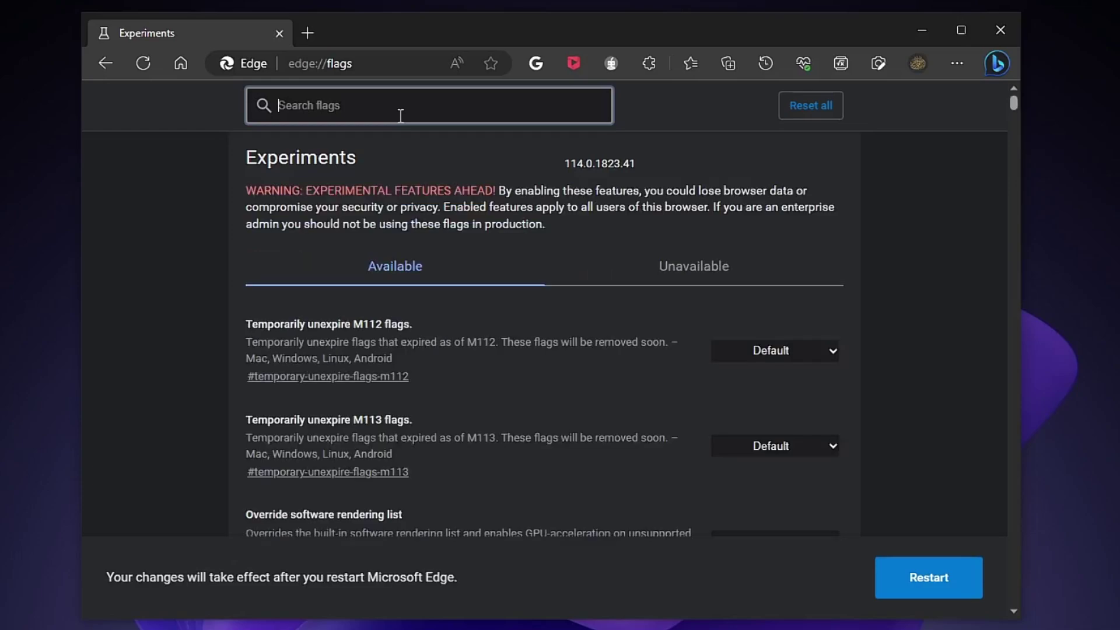
pyautogui.write('rounded')
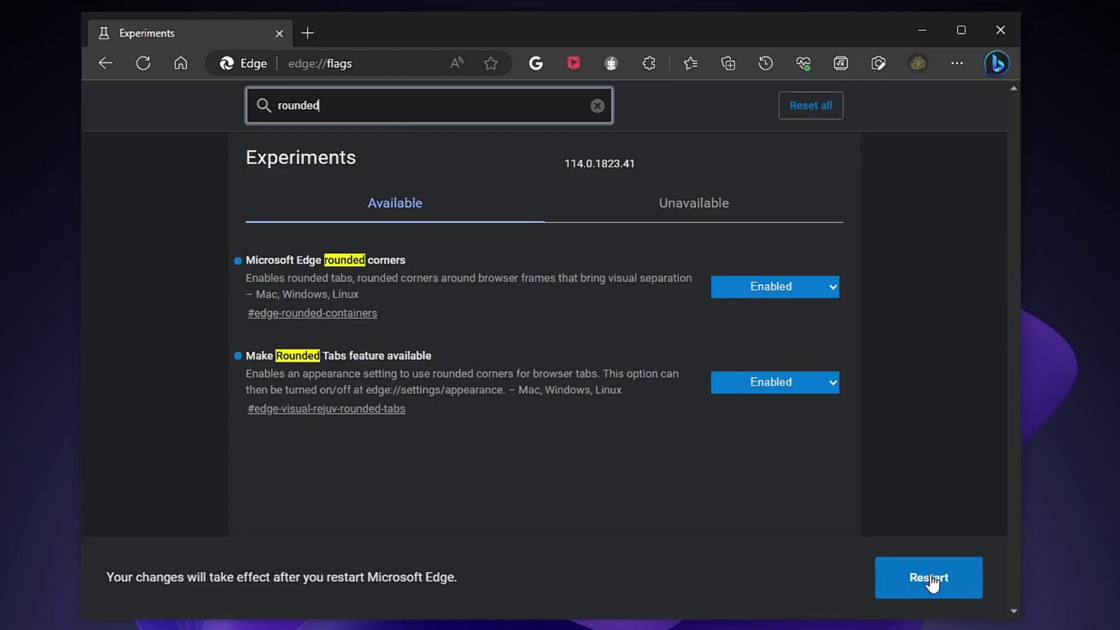
# Restart Edge to apply the seven flags, then close the Experiments tab, keeping a New tab.
pyautogui.click(936, 581)
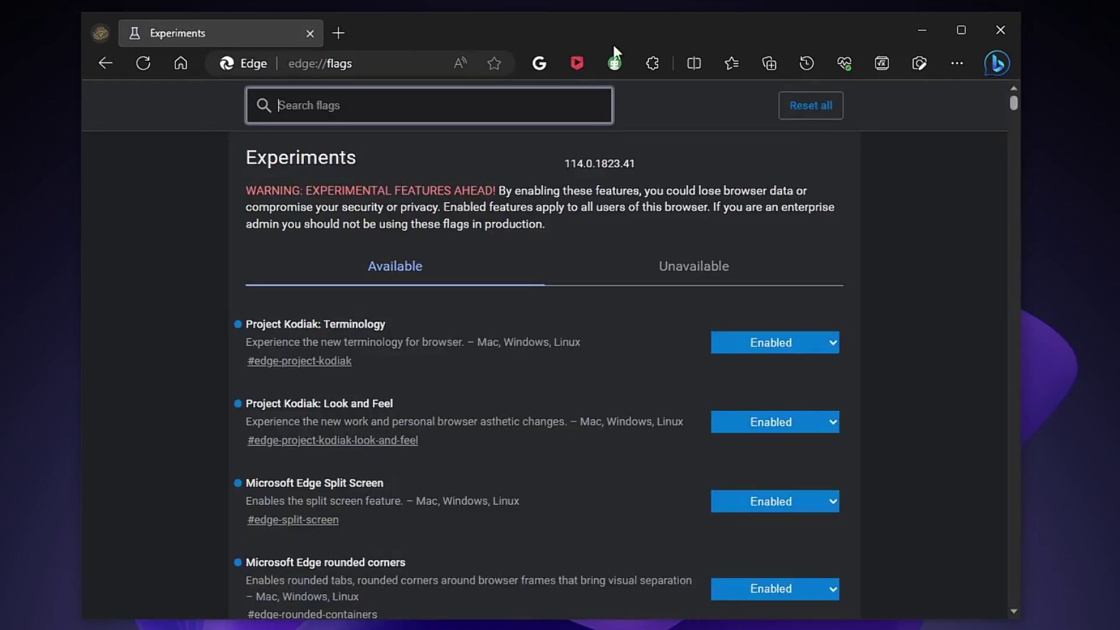
pyautogui.click(335, 35)
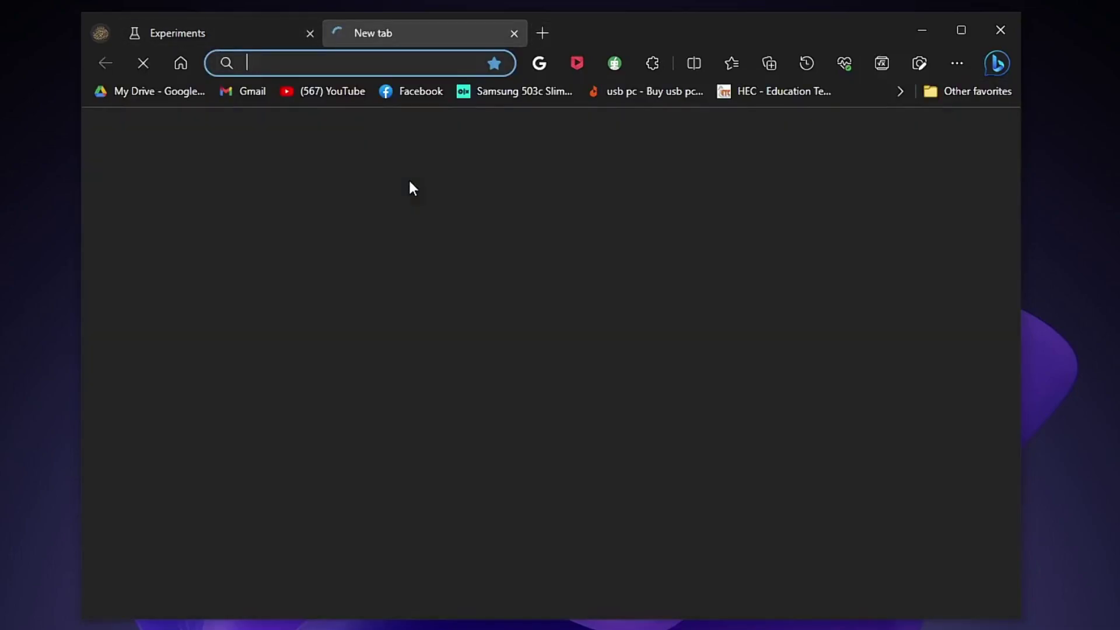
pyautogui.click(236, 33)
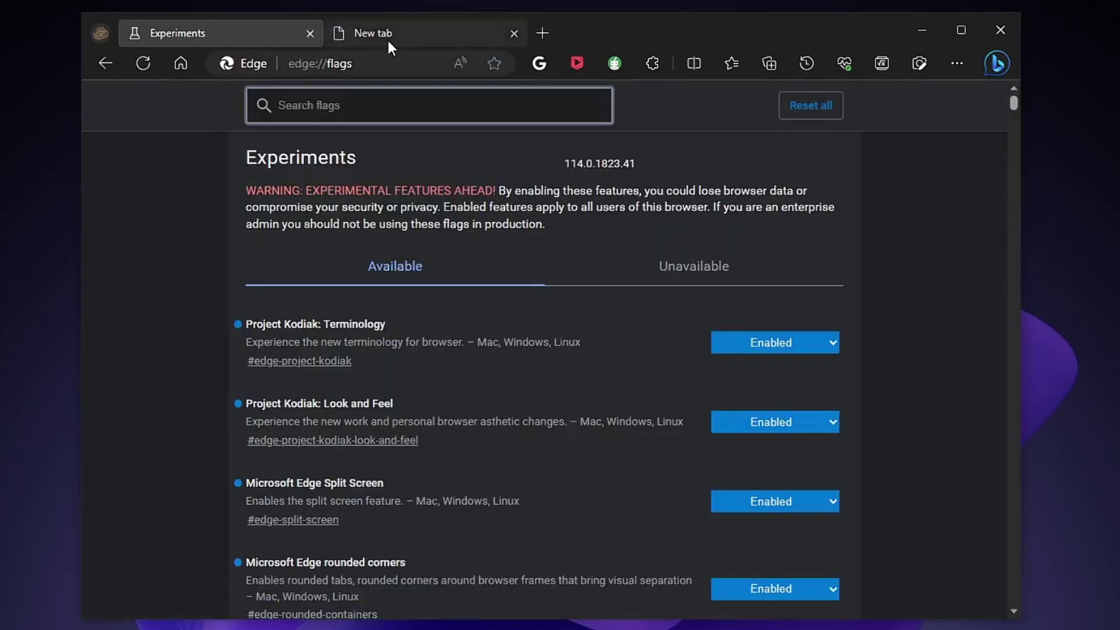
pyautogui.click(387, 39)
pyautogui.click(212, 21)
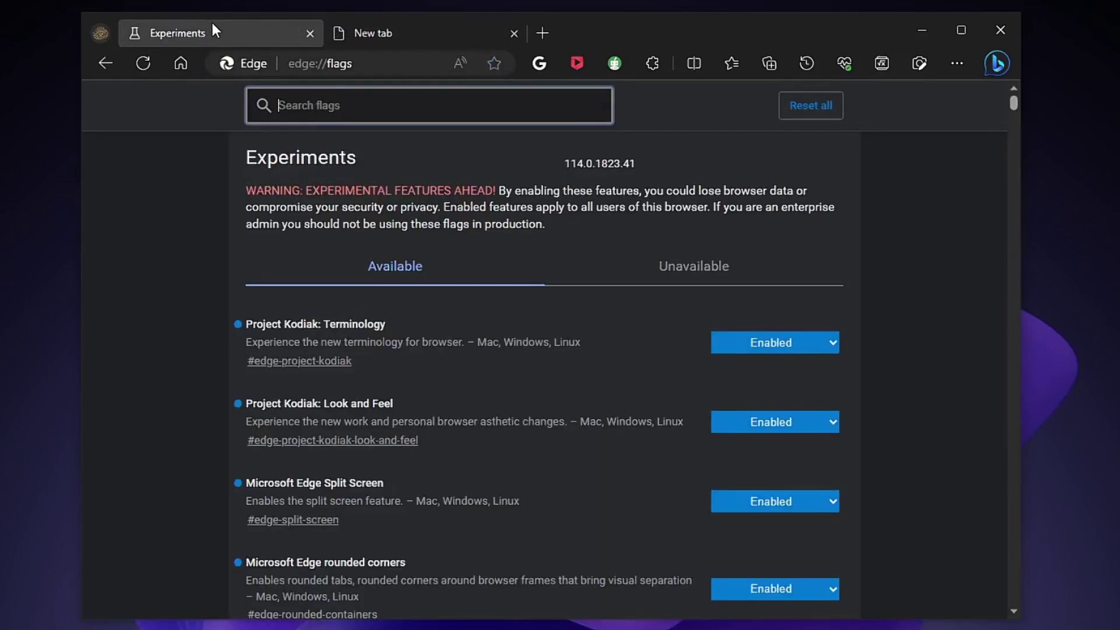
pyautogui.click(311, 33)
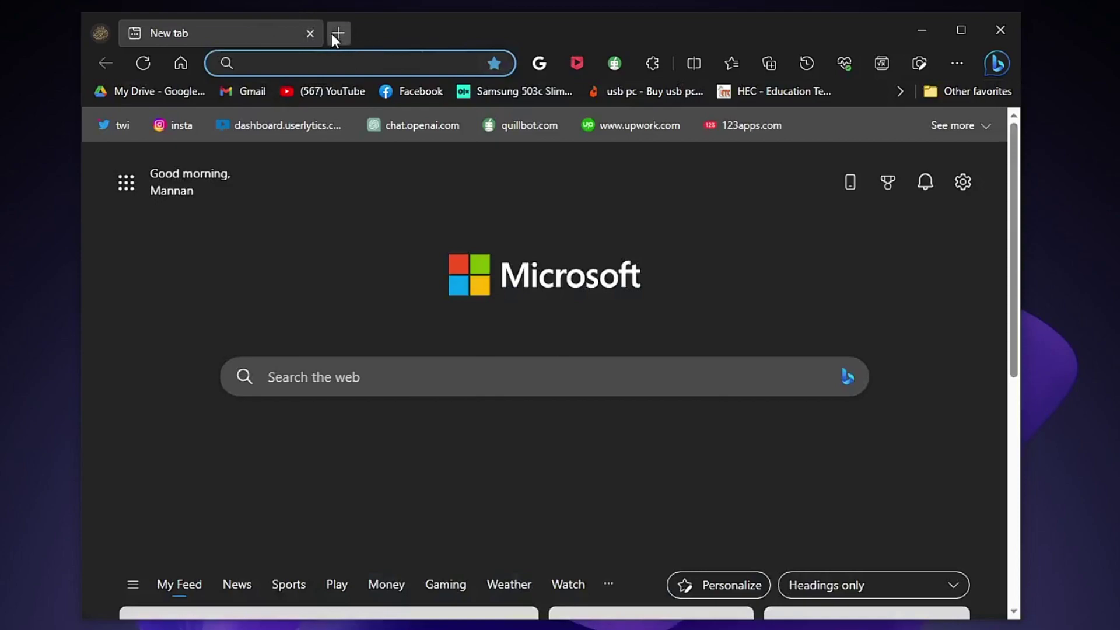
# Turn on split screen with New tab pages in both panes, then switch focus between panes.
pyautogui.click(333, 33)
pyautogui.click(695, 65)
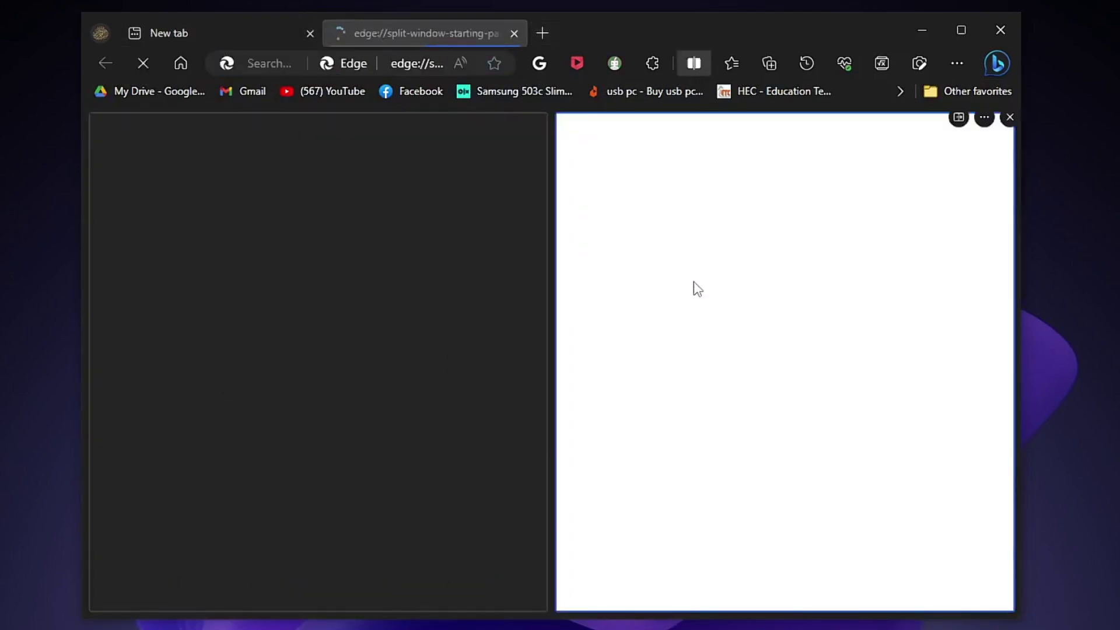
pyautogui.click(709, 258)
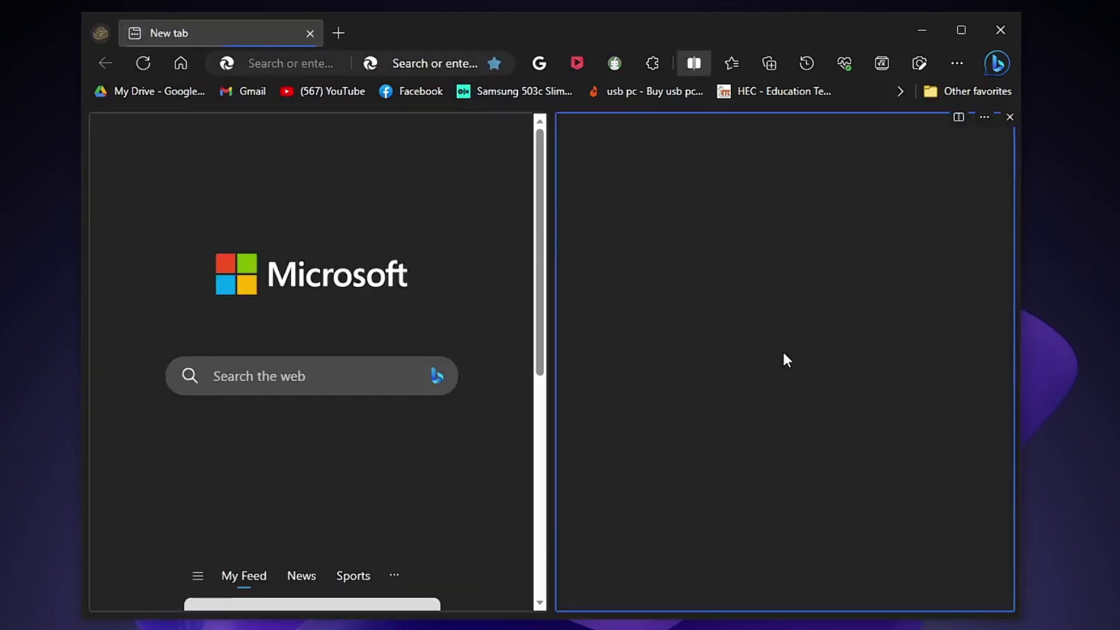
pyautogui.scroll(-3, 280, 312)
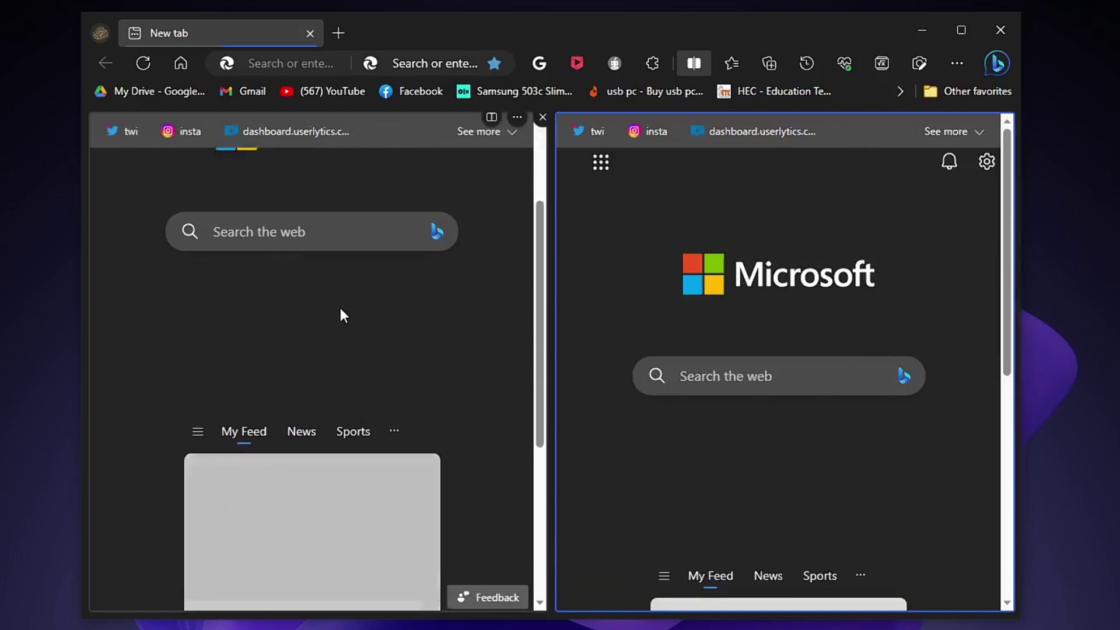
pyautogui.scroll(-3, 338, 306)
pyautogui.scroll(6, 338, 306)
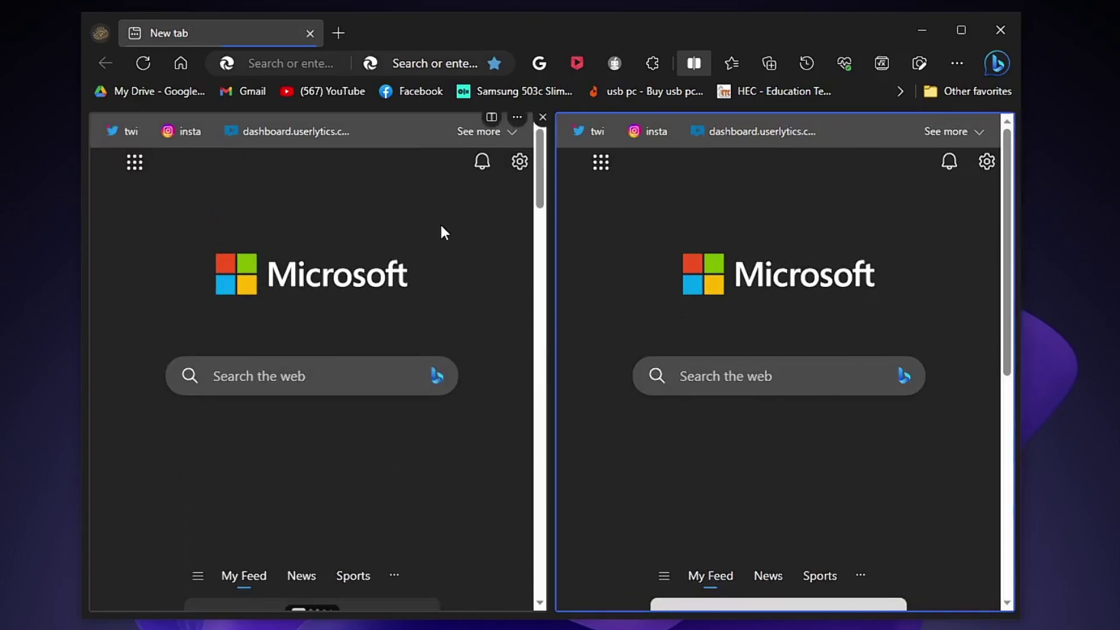
pyautogui.click(440, 252)
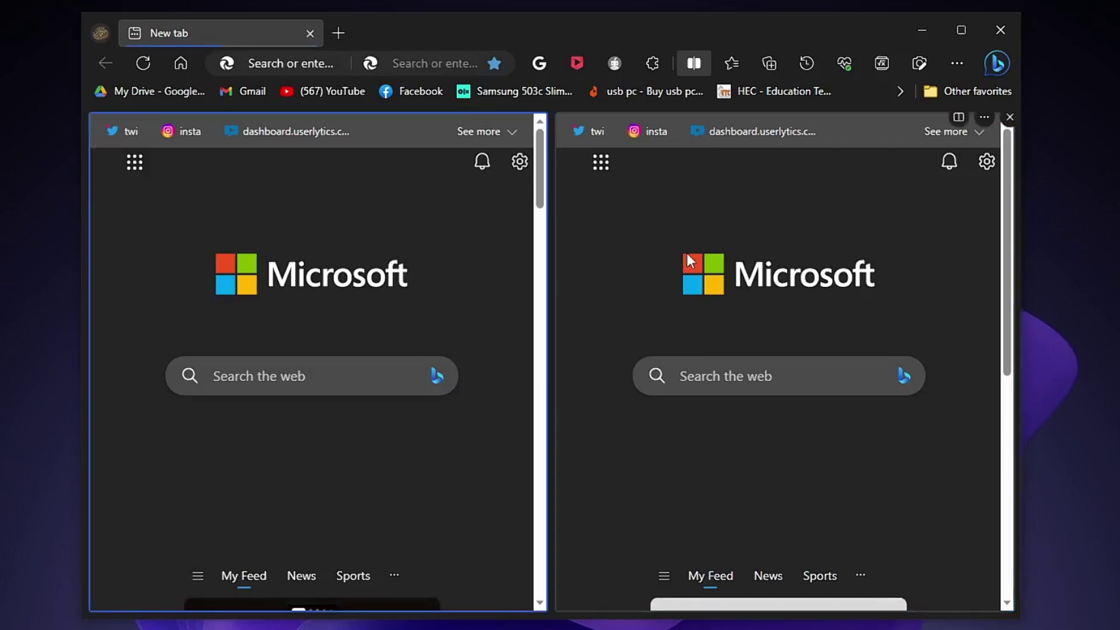
pyautogui.click(632, 235)
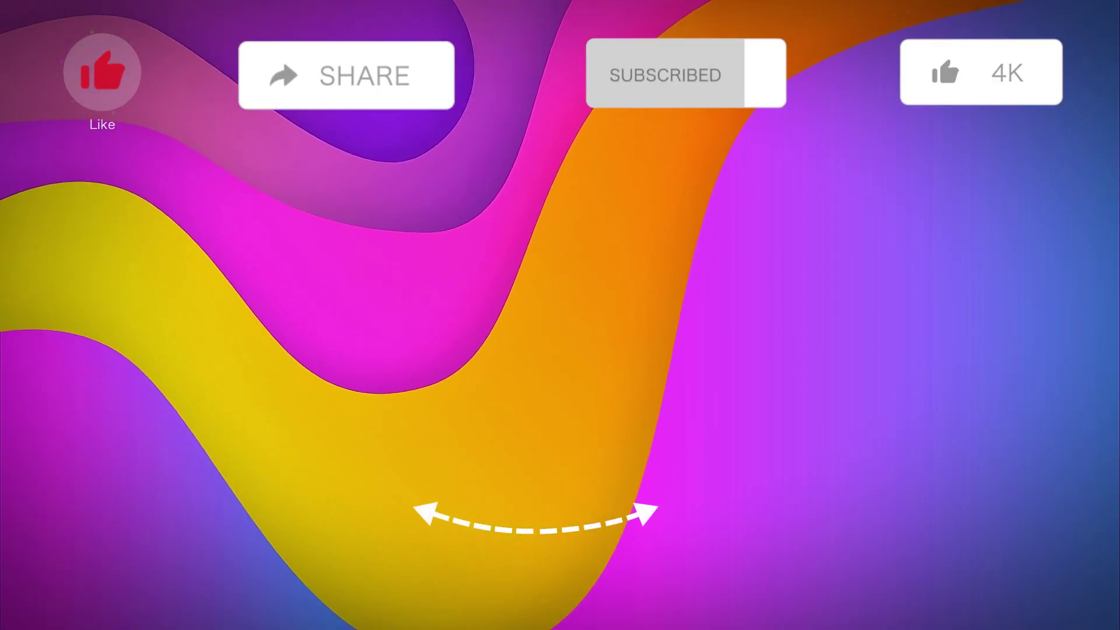